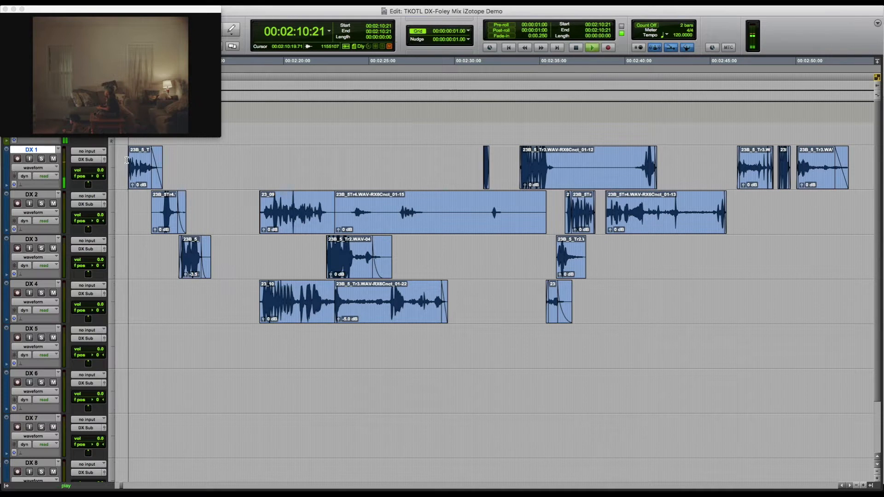
# Audition the first DX 1 clip, copy it to DX 5 and DX 6, and send the DX 6 copy to iZotope RX for repair
pyautogui.press('space')
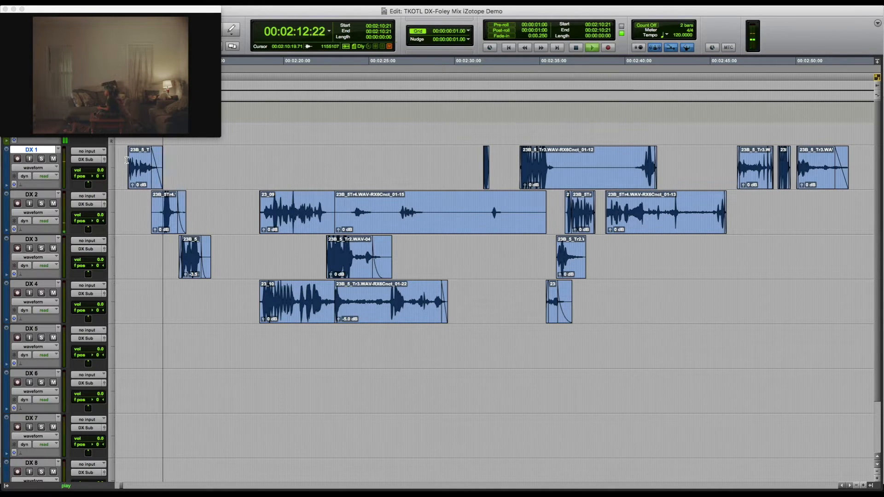
pyautogui.press('space')
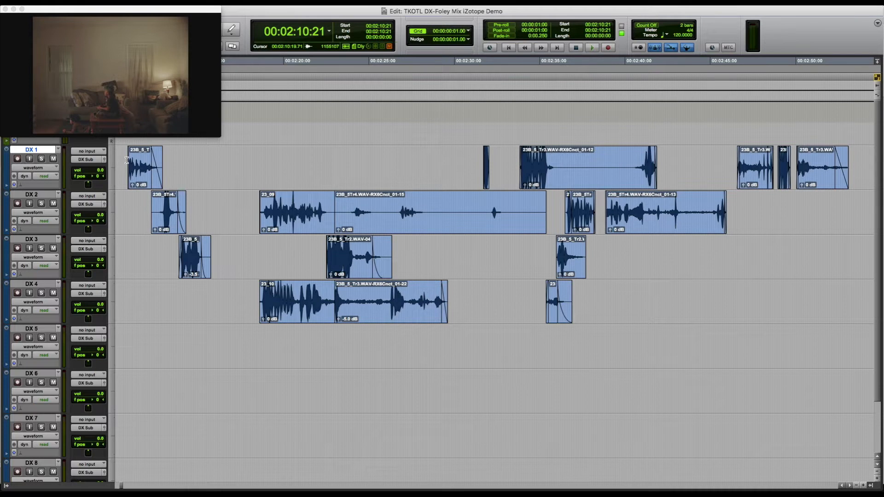
pyautogui.doubleClick(131, 159)
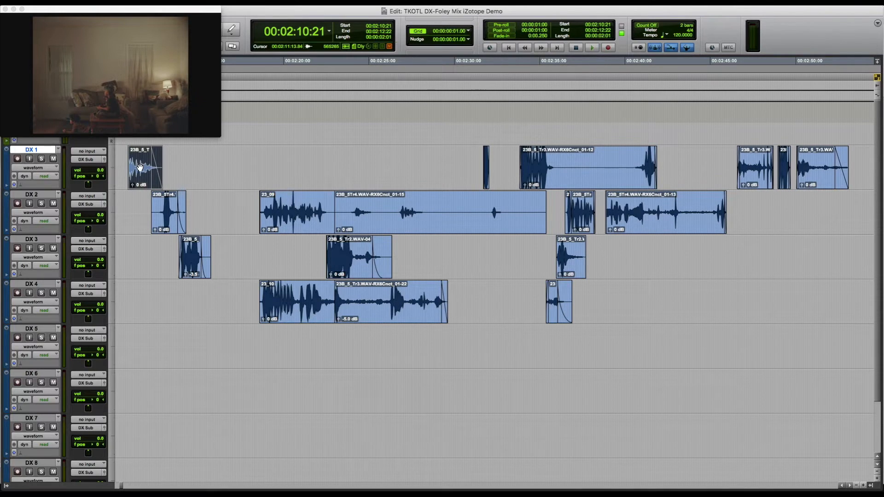
pyautogui.moveTo(139, 170); pyautogui.dragTo(144, 384)
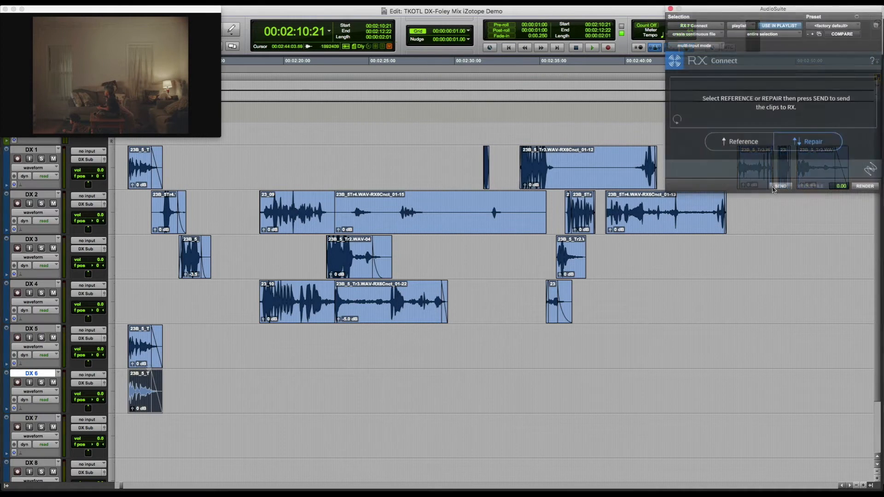
pyautogui.click(780, 186)
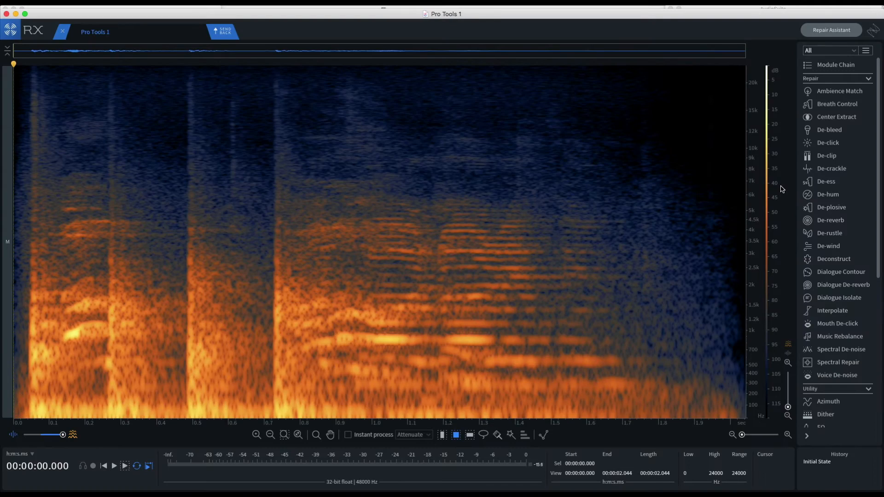
# Play back the received clip and examine the vertical transients and the gaps between them in the spectrogram
pyautogui.click(20, 86)
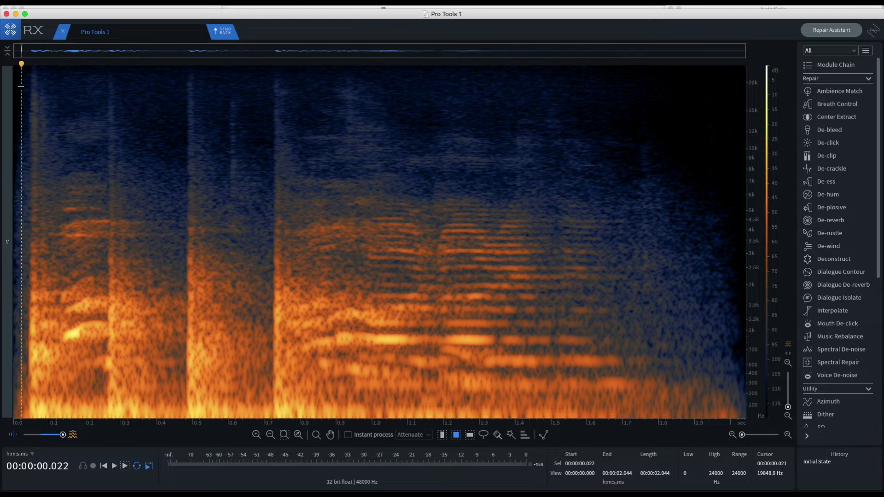
pyautogui.press('space')
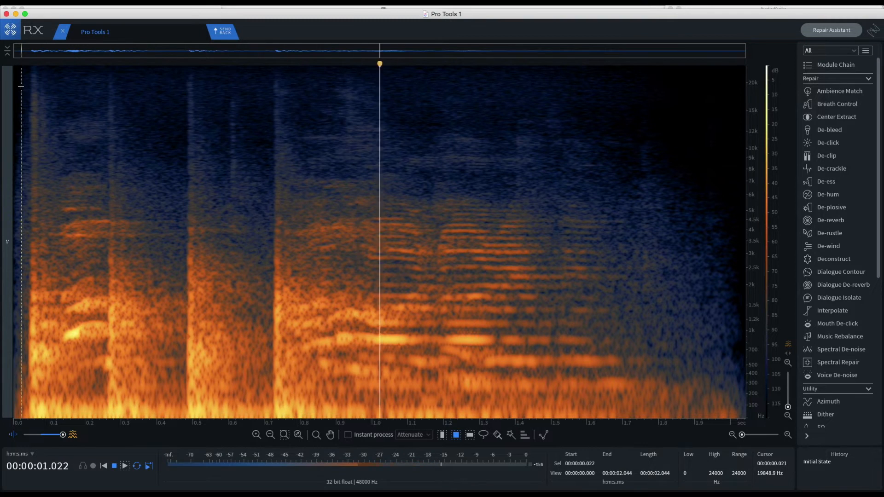
pyautogui.press('space')
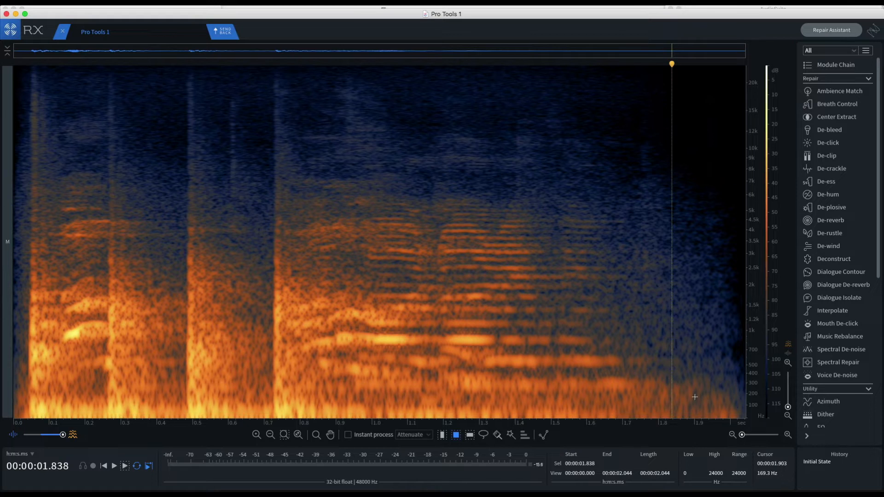
pyautogui.moveTo(709, 408); pyautogui.dragTo(729, 79)
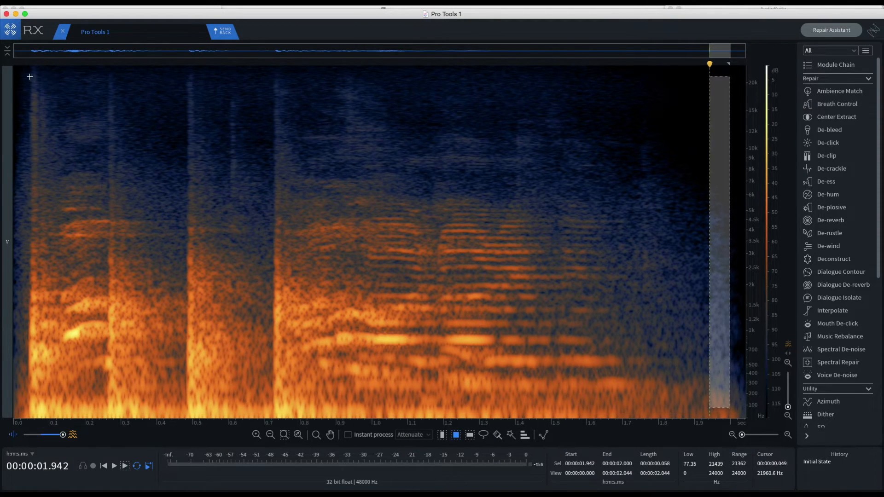
pyautogui.moveTo(21, 76); pyautogui.dragTo(717, 79)
pyautogui.click(659, 147)
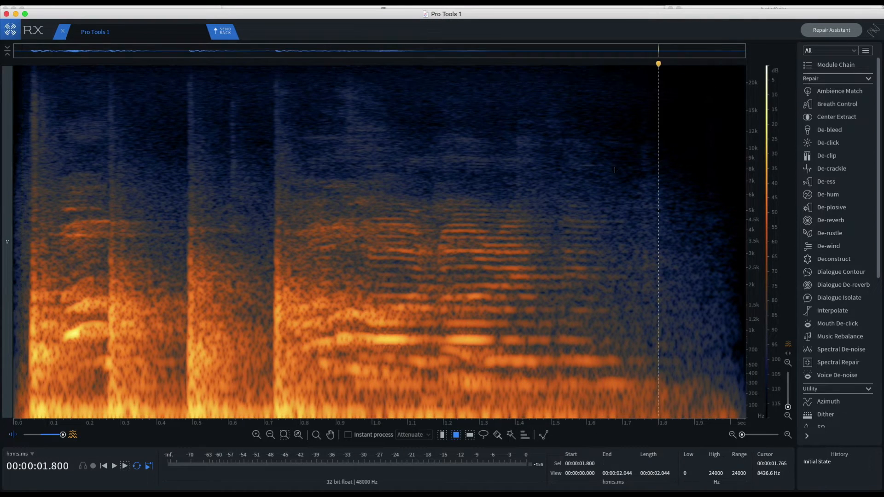
pyautogui.moveTo(24, 70); pyautogui.dragTo(45, 401)
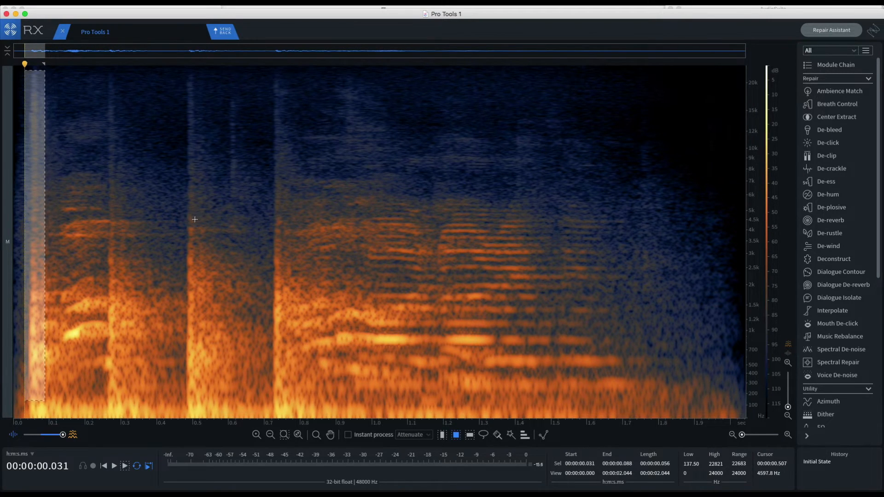
pyautogui.moveTo(192, 218); pyautogui.dragTo(270, 240)
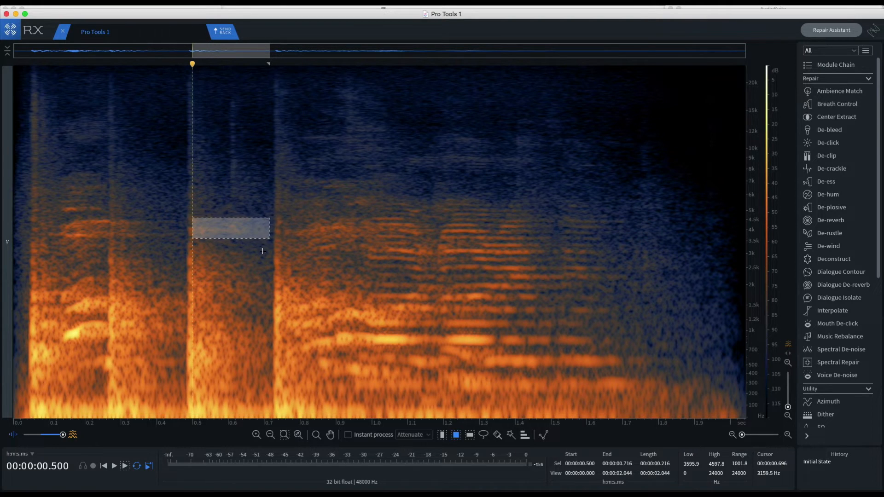
pyautogui.click(263, 251)
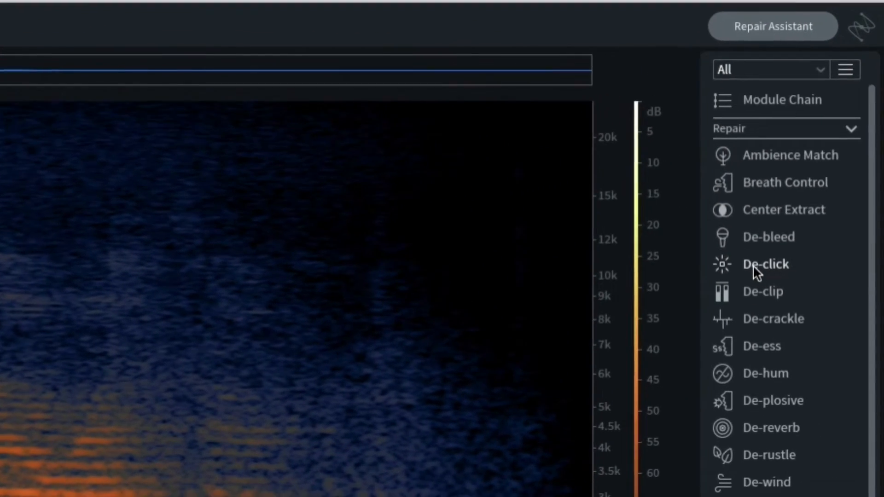
# Configure De-click with the Multi-band (periodic clicks) algorithm, sensitivity 7.5 and click widening 2.5 ms
pyautogui.click(756, 267)
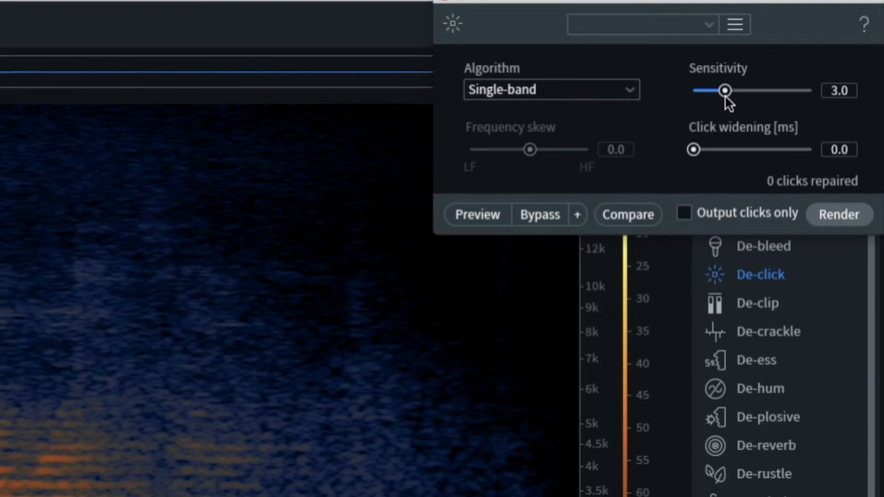
pyautogui.moveTo(726, 96); pyautogui.dragTo(783, 93)
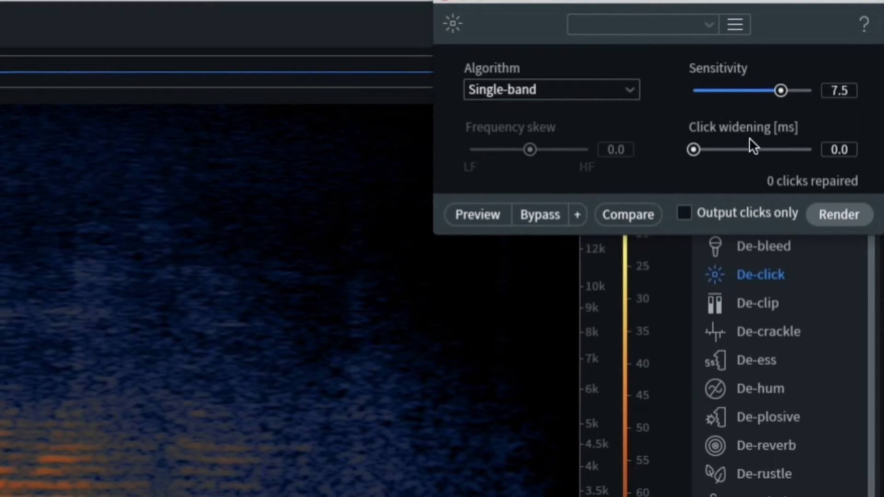
pyautogui.moveTo(695, 156); pyautogui.dragTo(752, 146)
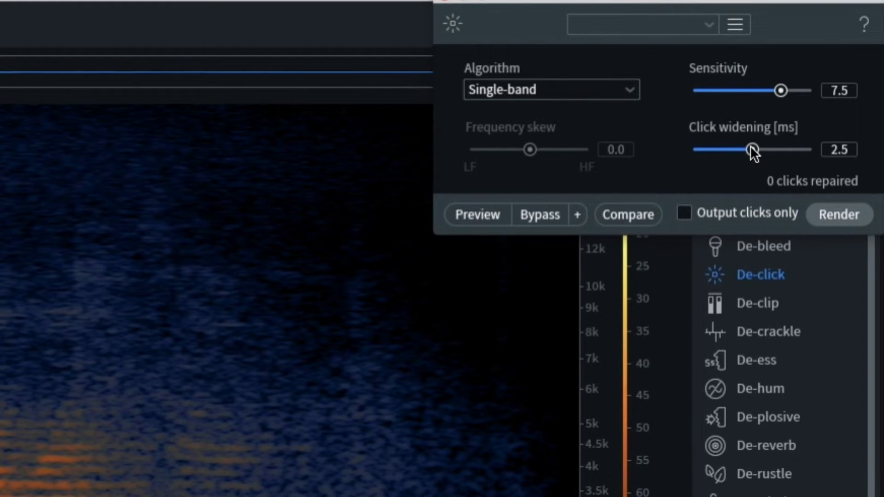
pyautogui.click(562, 99)
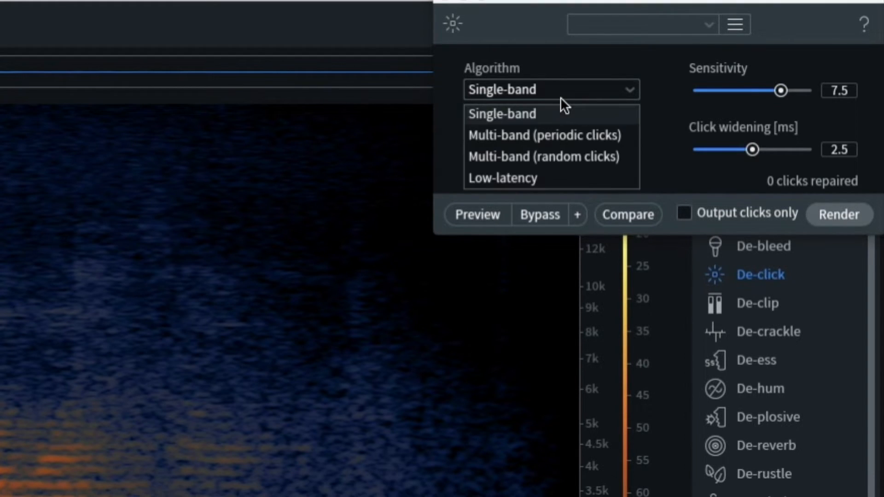
pyautogui.click(548, 142)
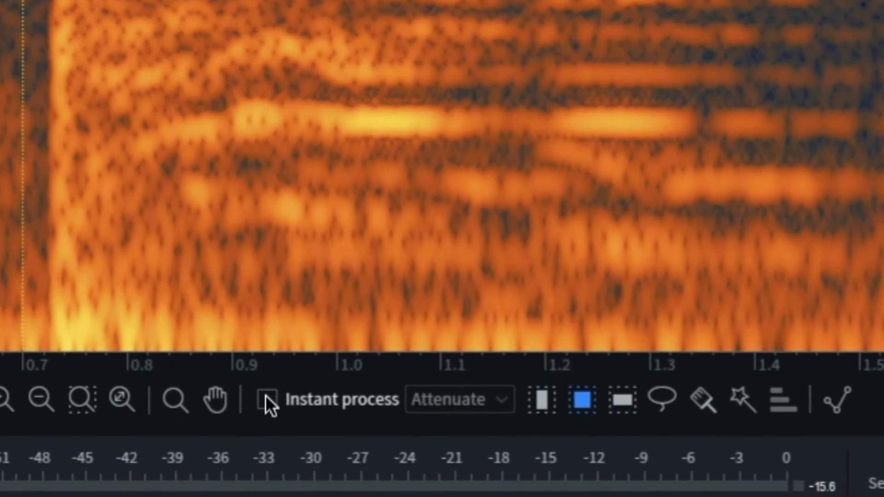
# Enable Instant process and set its mode to De-click
pyautogui.click(289, 408)
pyautogui.click(289, 408)
pyautogui.click(267, 400)
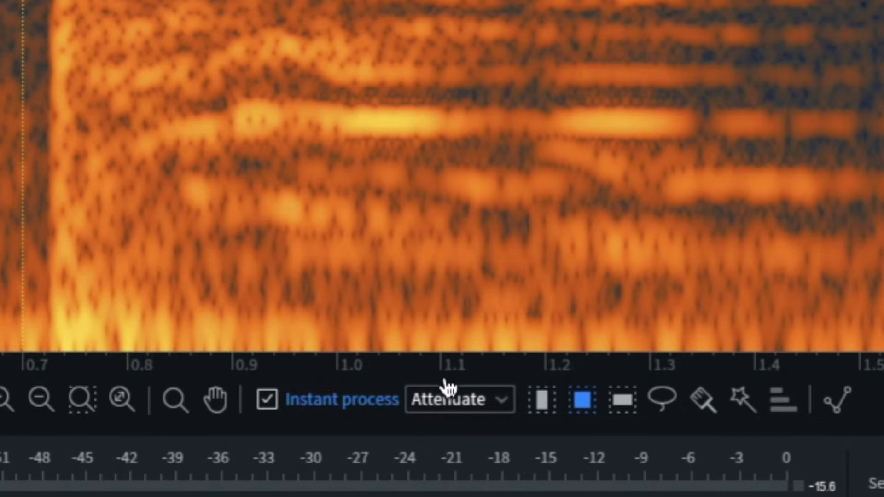
pyautogui.click(500, 400)
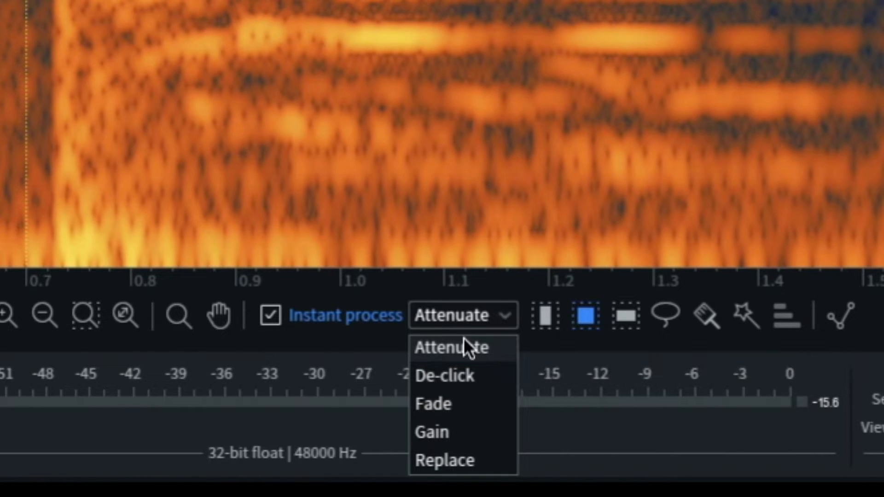
pyautogui.click(442, 376)
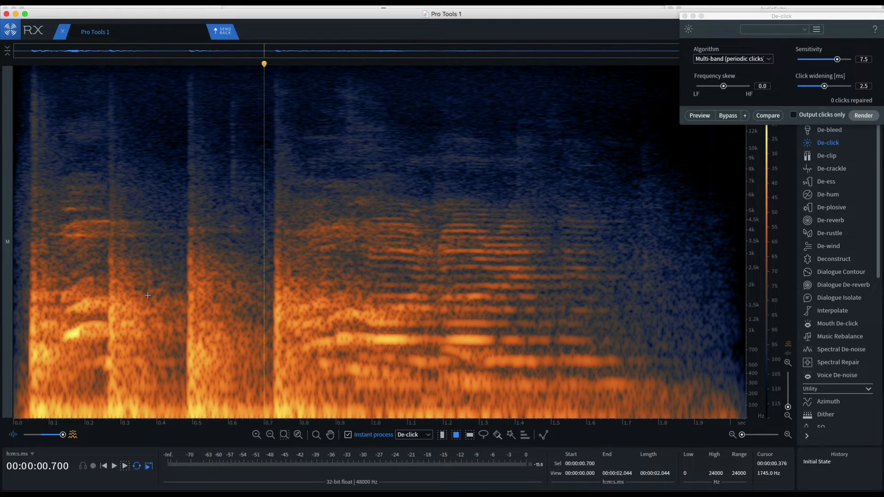
# De-click the four full-height transients near 0.05, 0.27, 0.5 and 0.73 s, and close the De-click module
pyautogui.moveTo(21, 74); pyautogui.dragTo(63, 422)
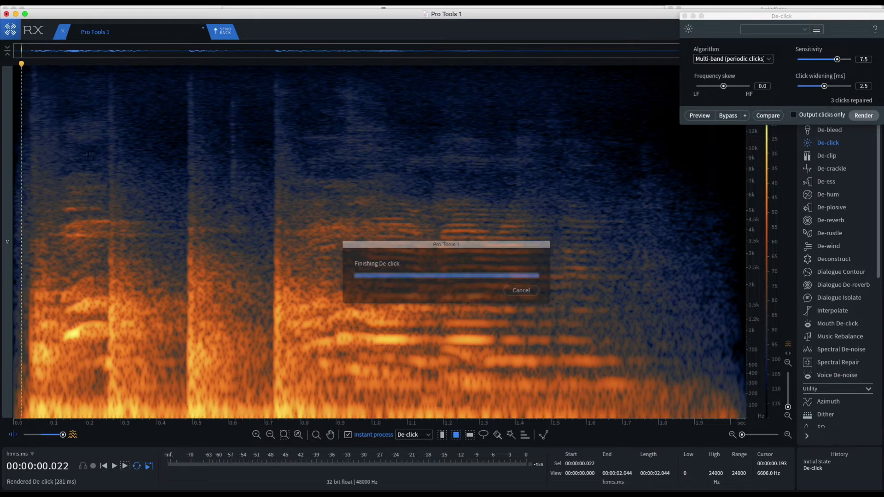
pyautogui.moveTo(97, 72)
pyautogui.mouseDown()
pyautogui.moveTo(114, 295)
pyautogui.moveTo(134, 405)
pyautogui.mouseUp()
pyautogui.moveTo(175, 73); pyautogui.dragTo(226, 420)
pyautogui.moveTo(259, 73); pyautogui.dragTo(314, 418)
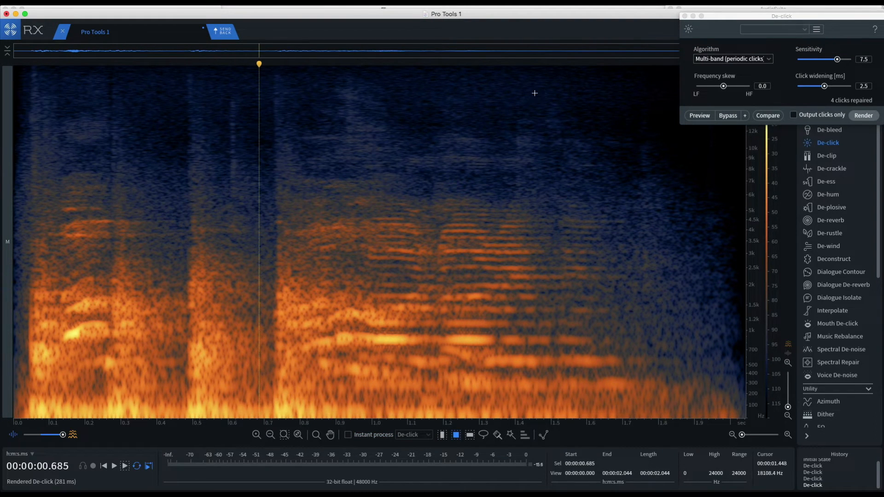
pyautogui.click(684, 16)
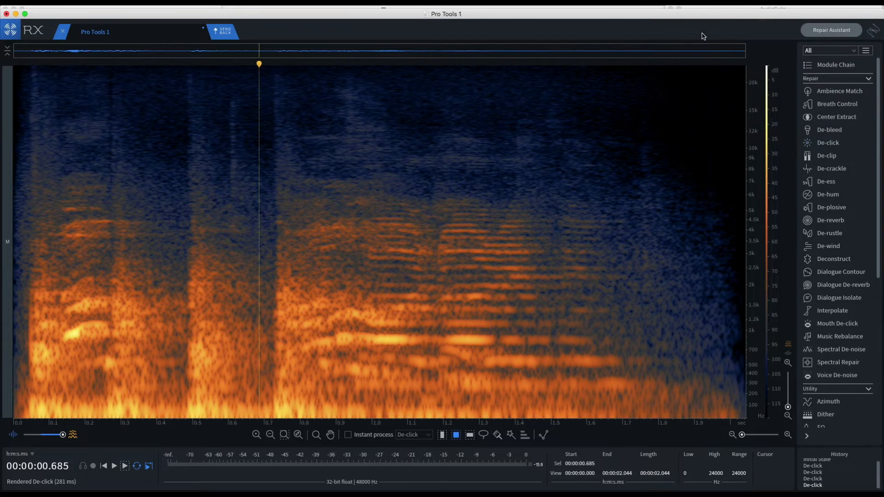
# Configure Spectral Repair Attenuate with horizontal interpolation, 128 bands, surrounding region length 36% and before/after weighting -0.6
pyautogui.click(832, 363)
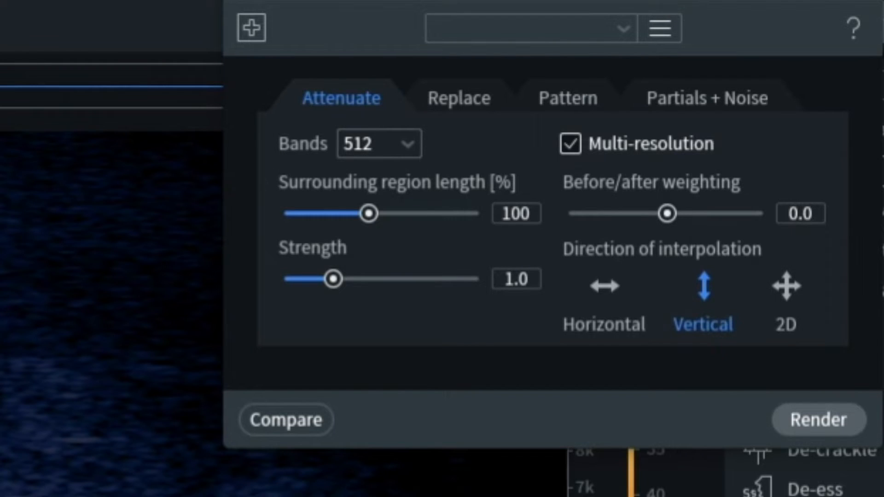
pyautogui.click(608, 293)
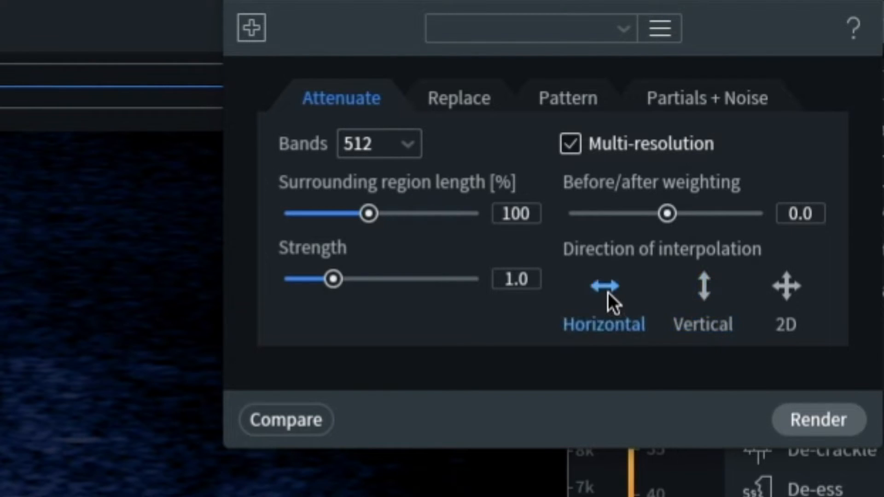
pyautogui.click(385, 149)
pyautogui.click(380, 178)
pyautogui.moveTo(367, 219); pyautogui.dragTo(295, 222)
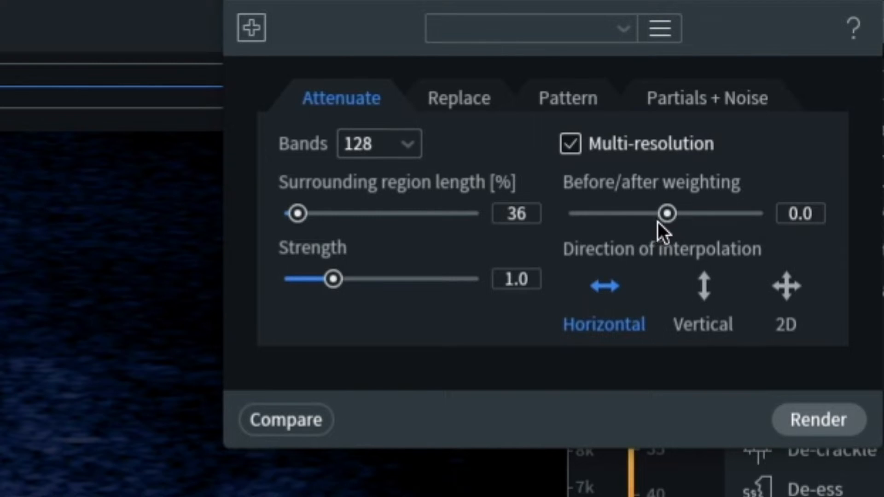
pyautogui.moveTo(657, 222); pyautogui.dragTo(602, 219)
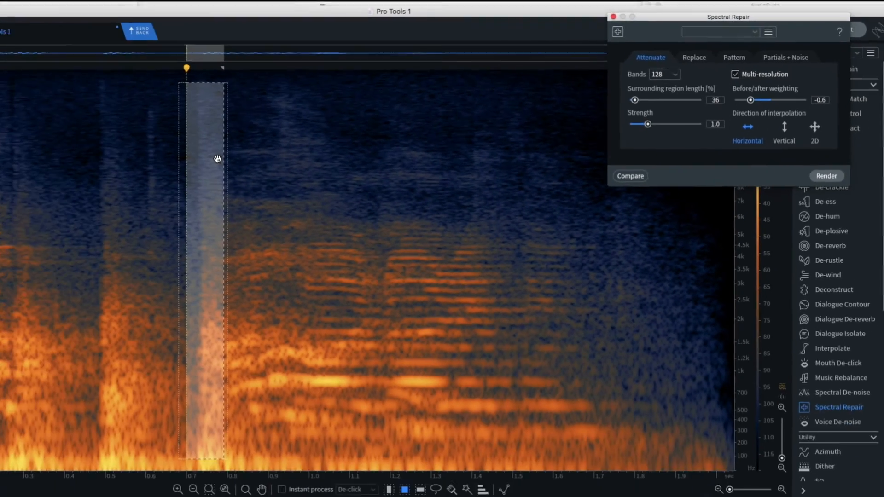
# Turn Instant process back on and switch its mode to Attenuate
pyautogui.click(252, 207)
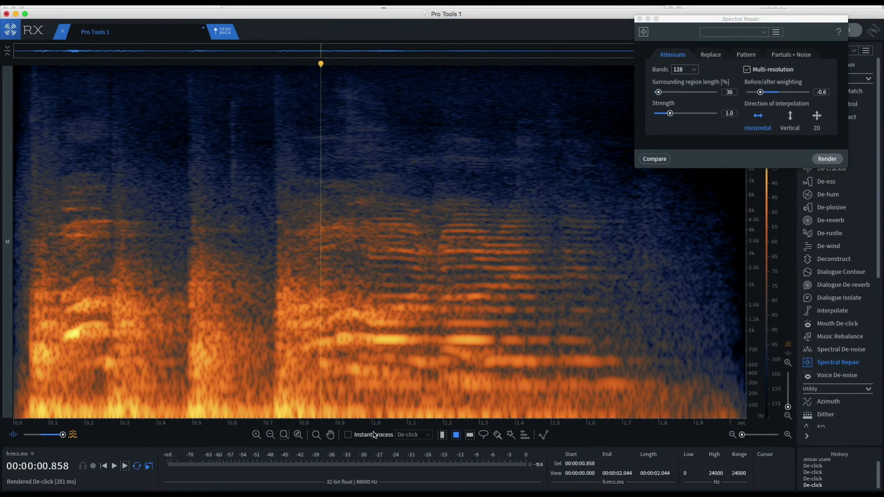
pyautogui.click(311, 488)
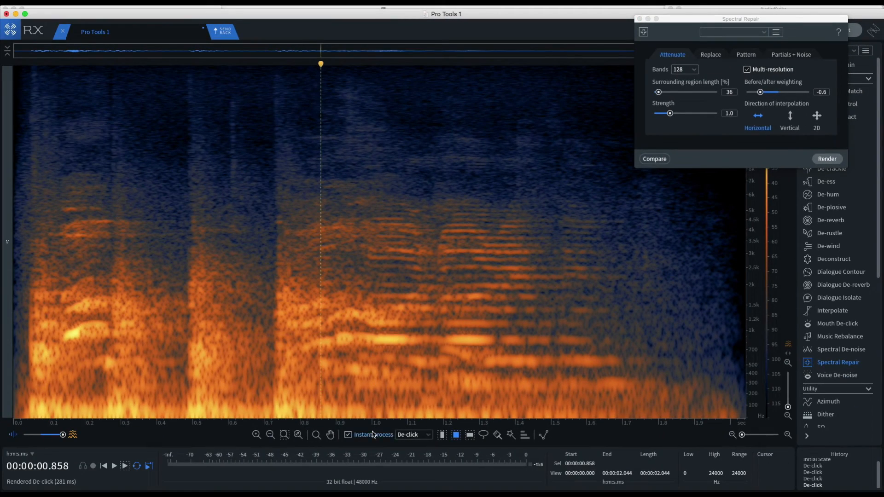
pyautogui.click(414, 436)
pyautogui.click(413, 446)
# Attenuate the remaining transients near 0.05, 0.27, 0.5 and 0.73 s, plus the faint high-frequency one near 0.6 s
pyautogui.click(23, 70)
pyautogui.moveTo(23, 70); pyautogui.dragTo(62, 417)
pyautogui.moveTo(108, 71); pyautogui.dragTo(126, 197)
pyautogui.moveTo(109, 250); pyautogui.dragTo(123, 276)
pyautogui.moveTo(105, 369); pyautogui.dragTo(141, 410)
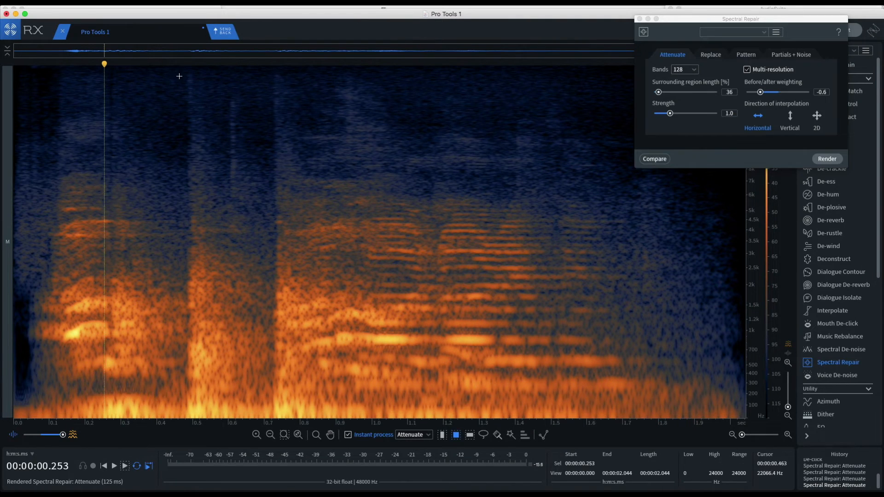
pyautogui.moveTo(179, 74); pyautogui.dragTo(228, 399)
pyautogui.moveTo(265, 74); pyautogui.dragTo(300, 408)
pyautogui.moveTo(224, 89); pyautogui.dragTo(242, 197)
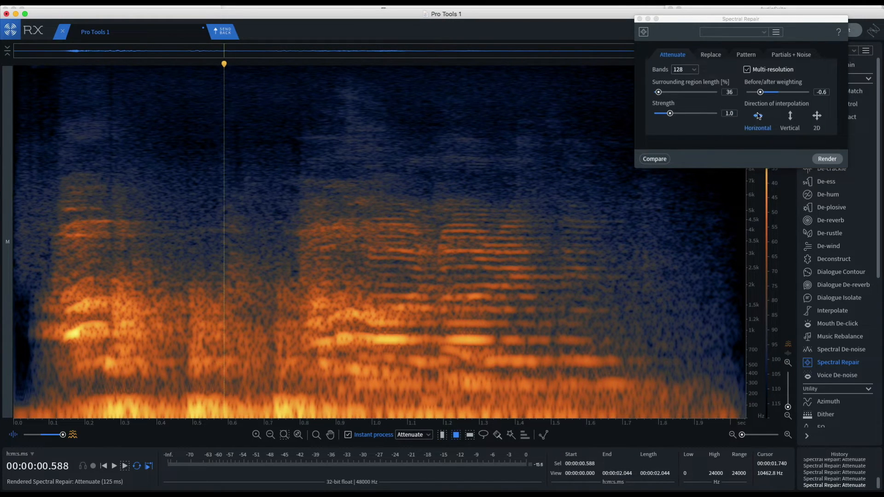
# Set before/after weighting to 0.0 and attenuate the low-frequency band below about 194 Hz and the midrange residue near 0.3 and 0.5 s
pyautogui.click(777, 93)
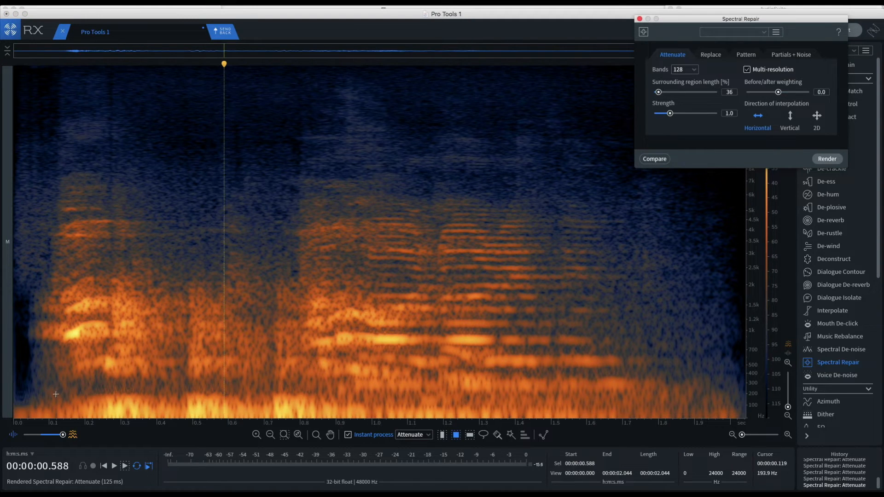
pyautogui.moveTo(55, 395); pyautogui.dragTo(528, 420)
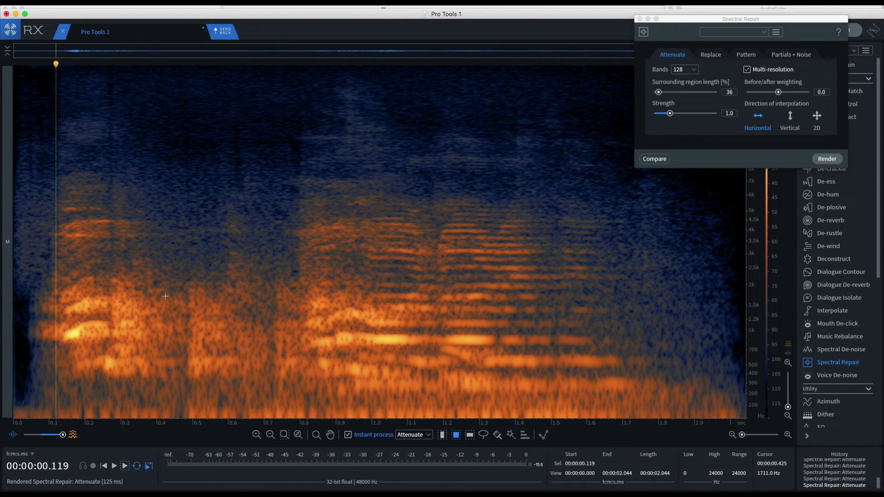
pyautogui.moveTo(184, 287); pyautogui.dragTo(224, 381)
pyautogui.moveTo(123, 301); pyautogui.dragTo(156, 376)
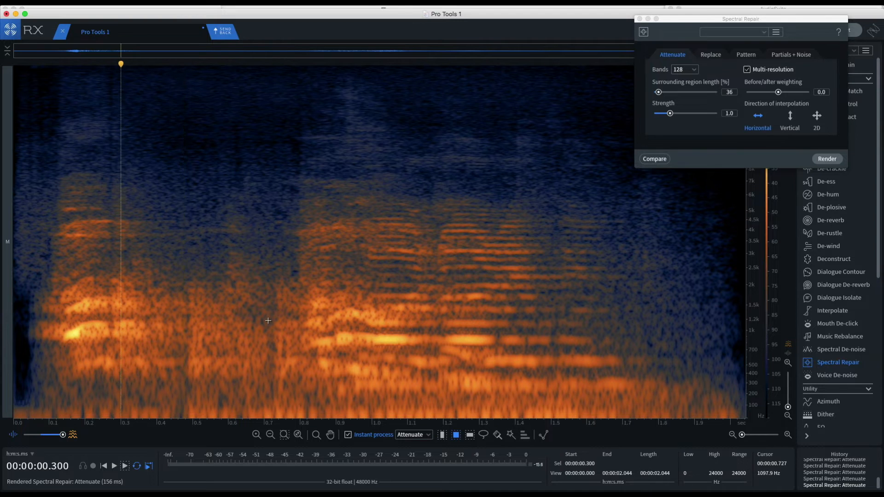
# Attenuate the midrange residue between about 0.71 and 0.78 s and play the clip back from near its start
pyautogui.moveTo(267, 286); pyautogui.dragTo(294, 378)
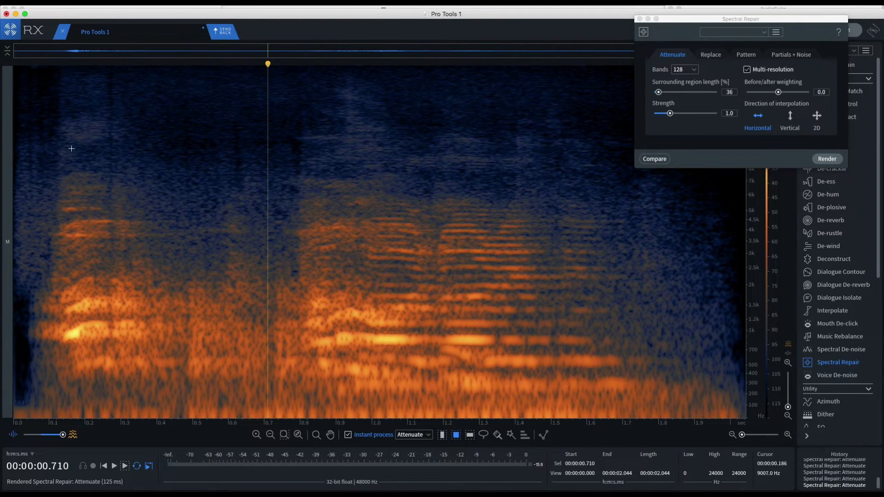
pyautogui.click(35, 76)
pyautogui.press('space')
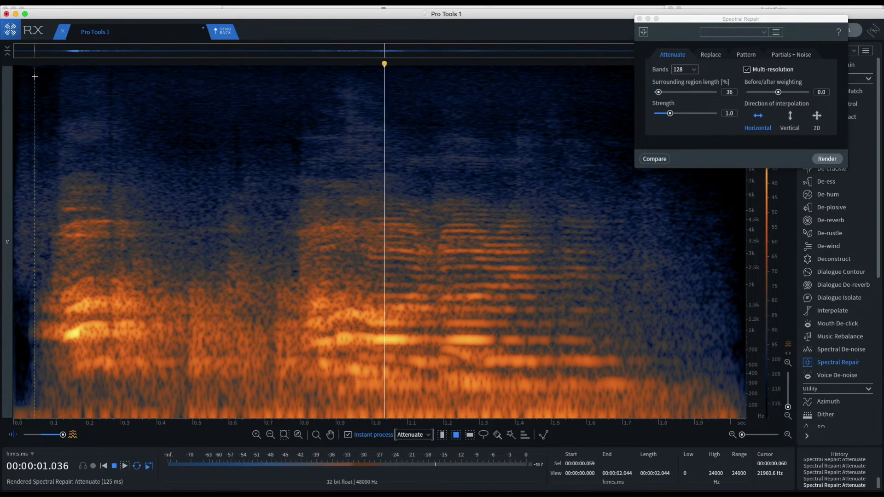
pyautogui.press('space')
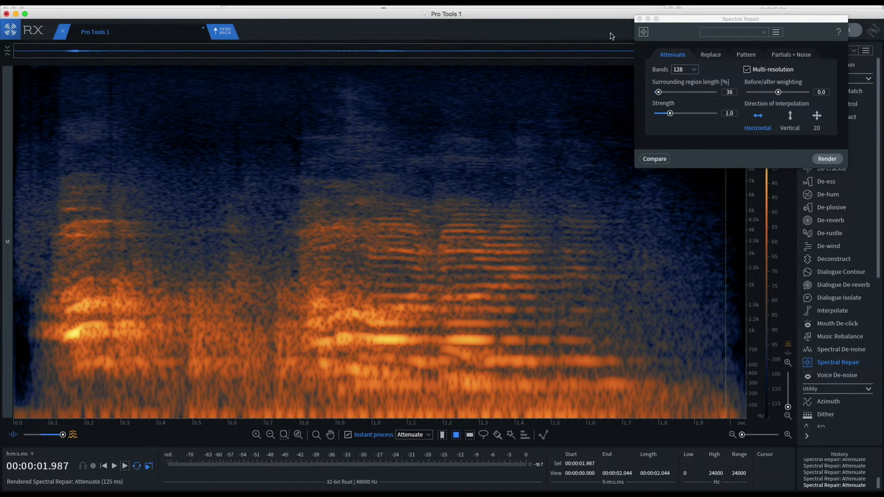
# Close Spectral Repair, then send the repaired clip back through RX Connect and render it onto track DX 6 in Pro Tools
pyautogui.click(640, 19)
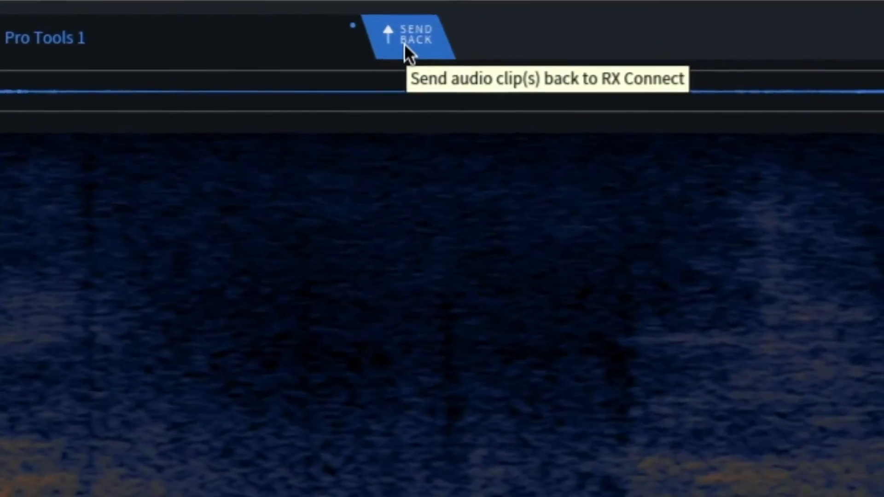
pyautogui.click(454, 46)
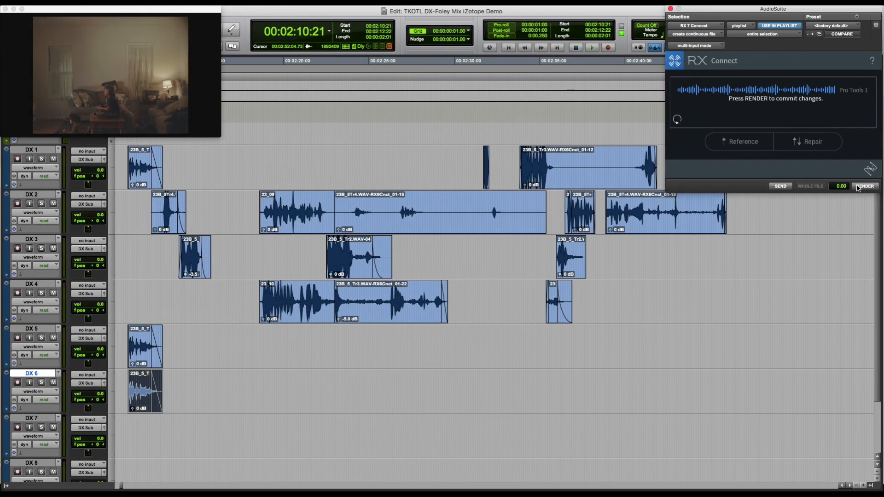
pyautogui.click(858, 187)
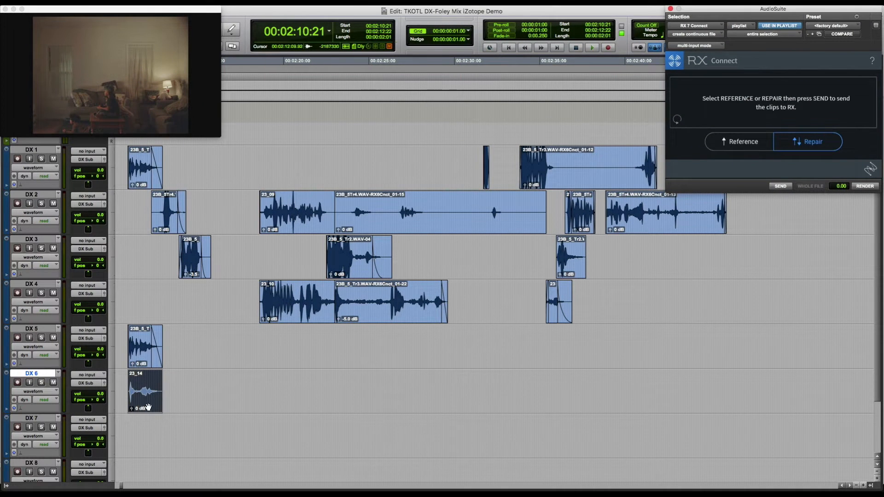
# Solo track DX 6 and play its repaired clip from the beginning
pyautogui.click(122, 385)
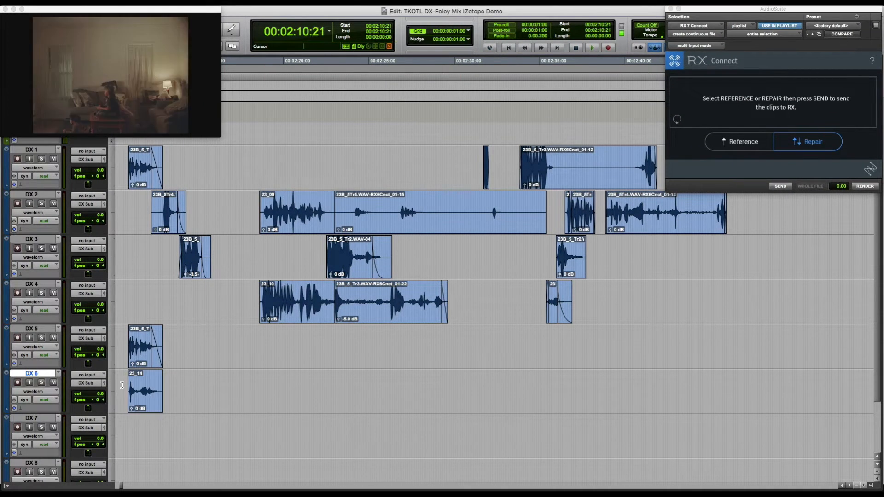
pyautogui.hotkey('shift', 's')
pyautogui.press('space')
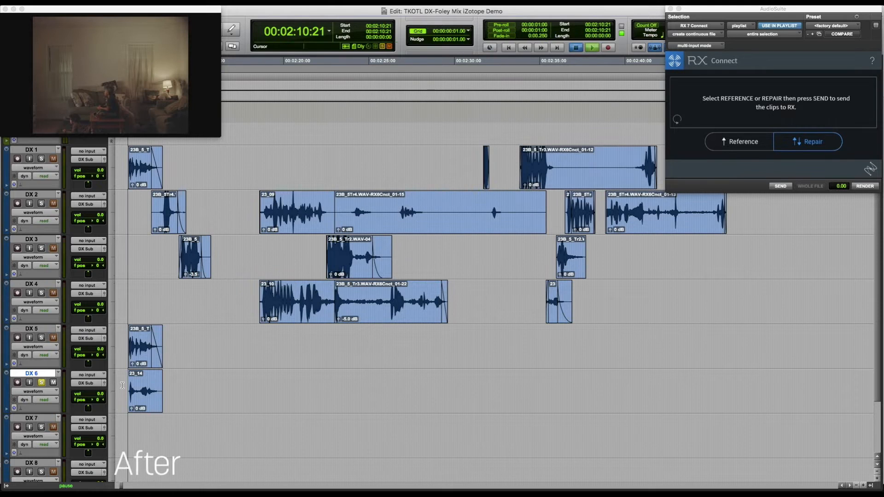
pyautogui.press('space')
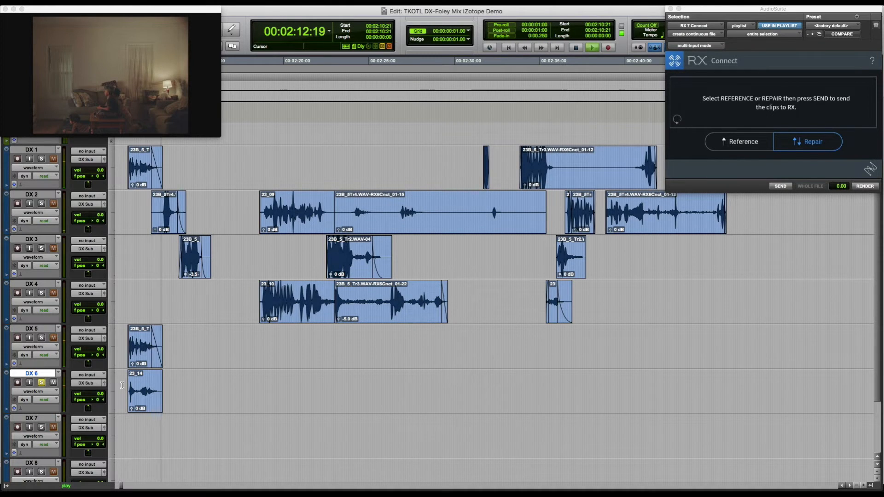
pyautogui.press('space')
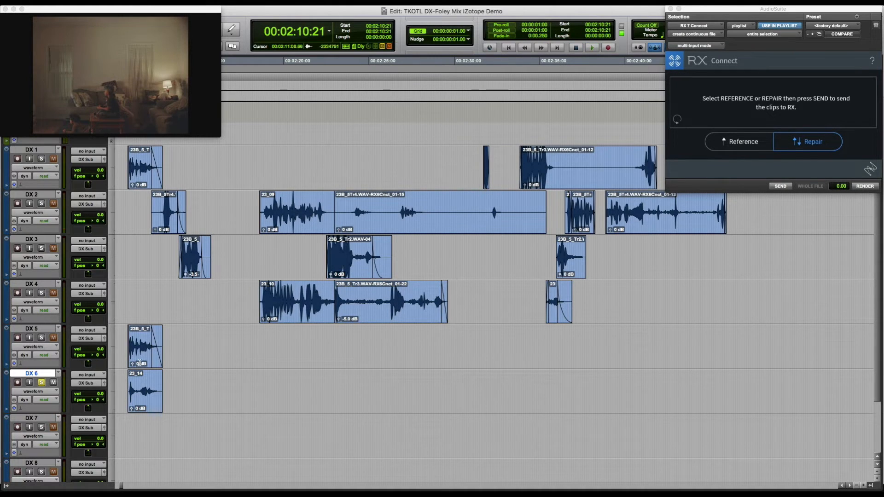
# Send the unrepaired DX 5 dialogue clip to RX for repair and play it there
pyautogui.click(780, 186)
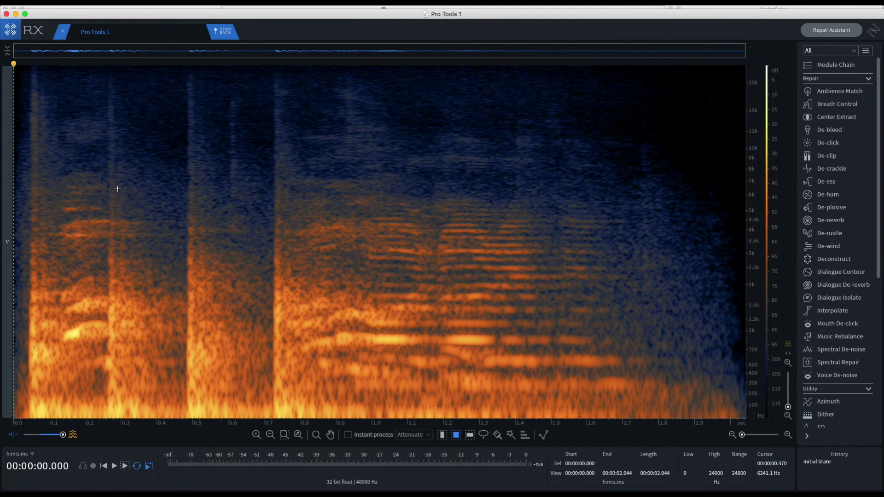
pyautogui.click(20, 163)
pyautogui.press('space')
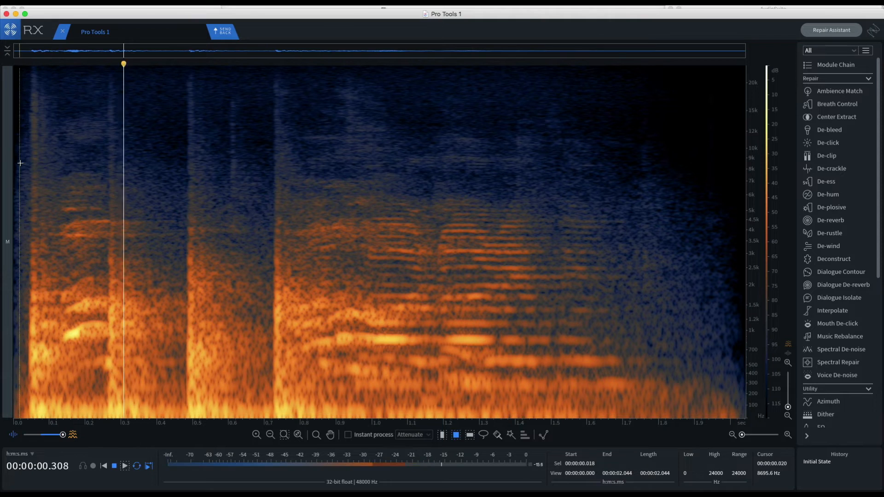
pyautogui.press('space')
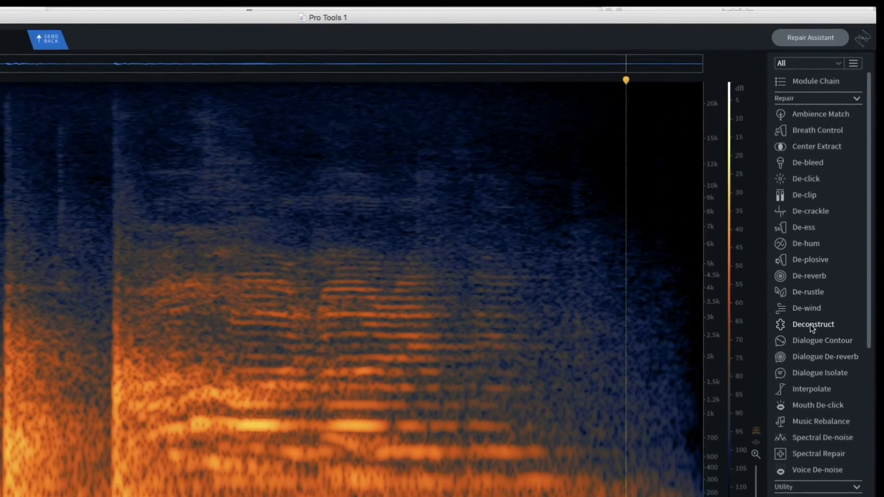
# Render Deconstruct on the clip with Separate transients enabled and the tonal gain set to -Inf
pyautogui.click(812, 327)
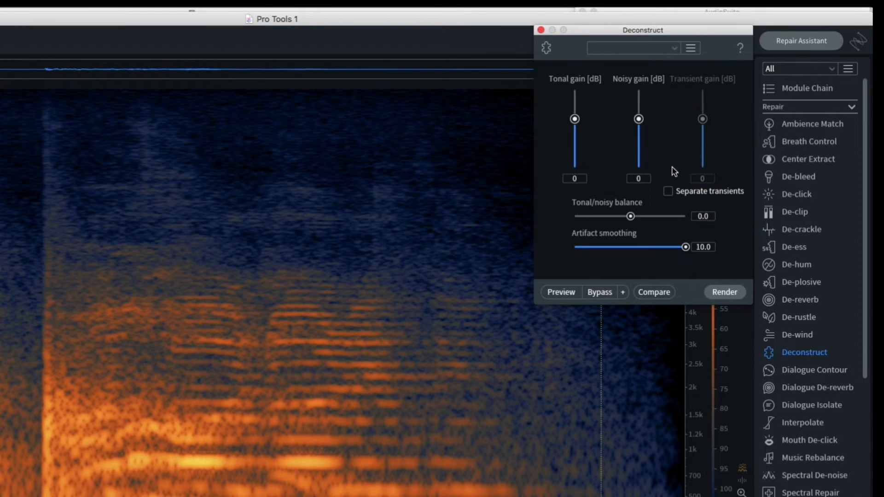
pyautogui.click(669, 194)
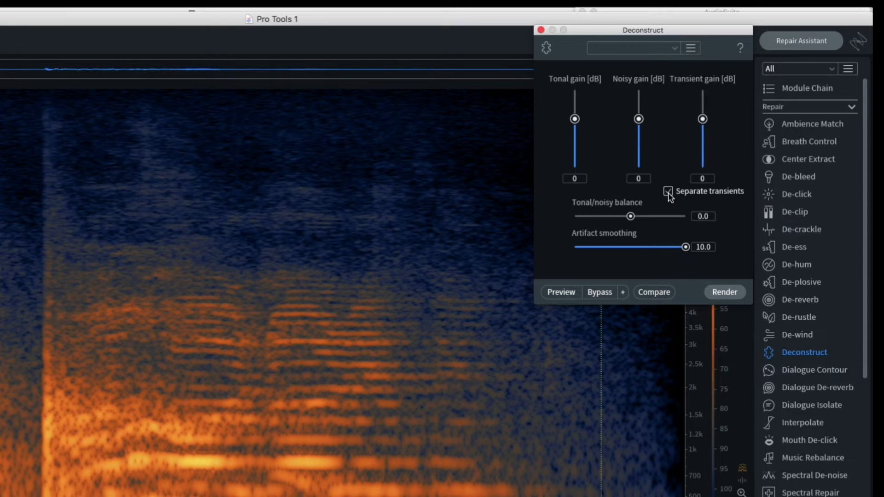
pyautogui.click(669, 192)
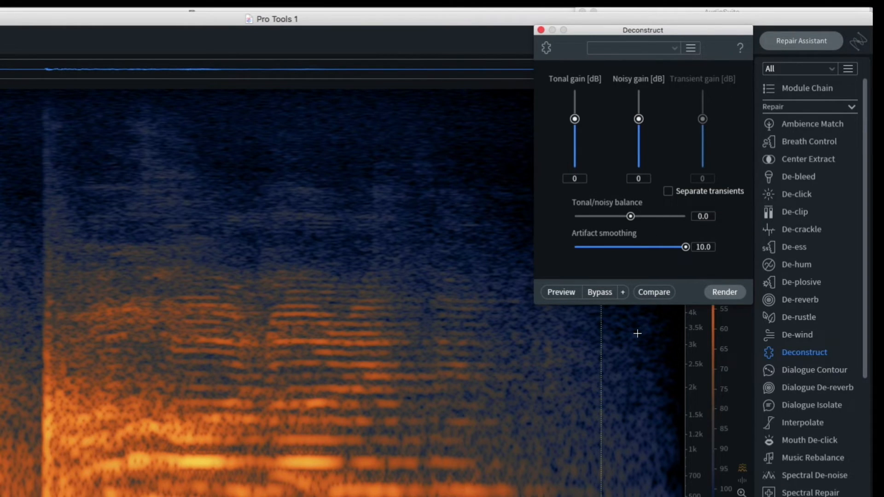
pyautogui.click(668, 192)
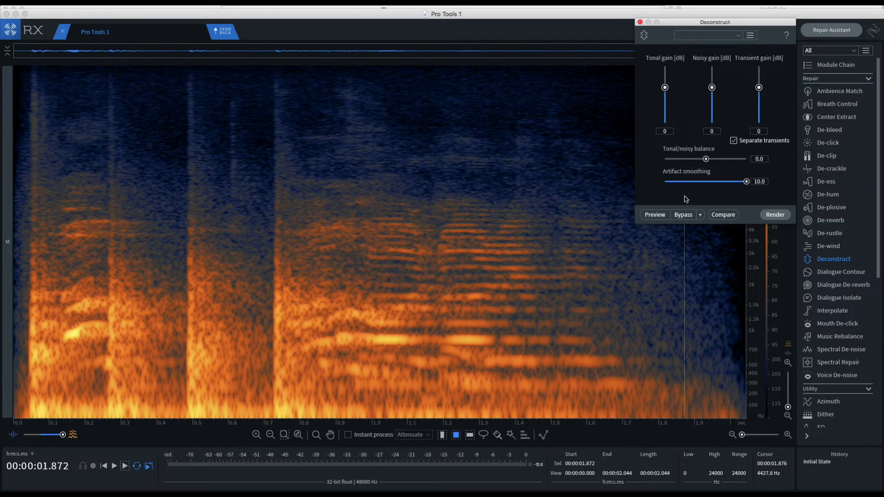
pyautogui.moveTo(666, 90); pyautogui.dragTo(666, 123)
pyautogui.click(783, 217)
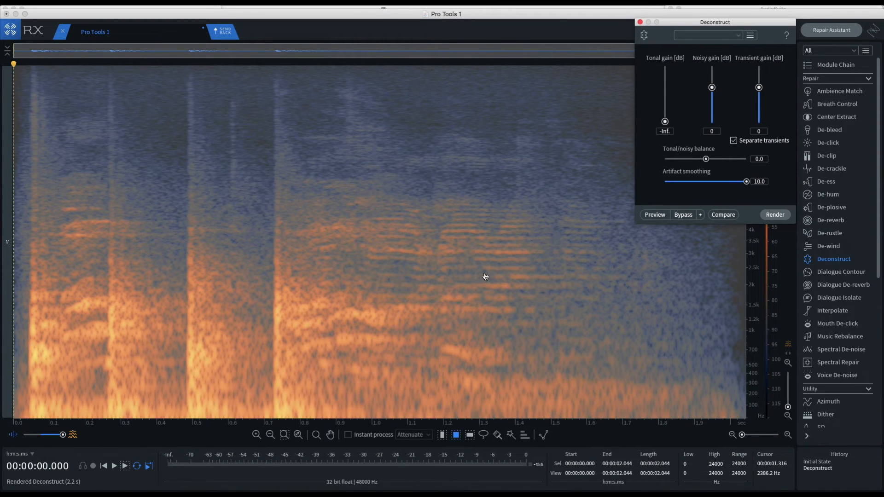
# Compare the spectrogram before and after Deconstruct by undoing and redoing it, then close the module and clear the selection
pyautogui.press('super+z')
pyautogui.press('super+shift+z')
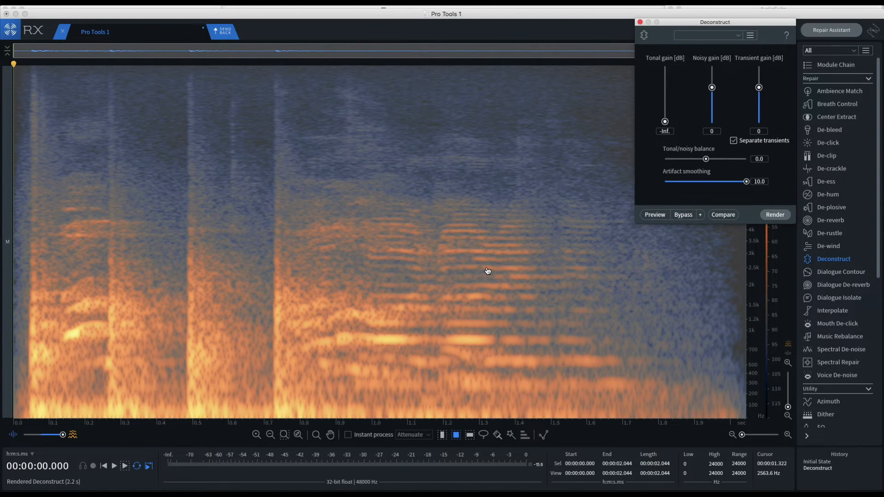
pyautogui.press('super+z')
pyautogui.press('super+shift+z')
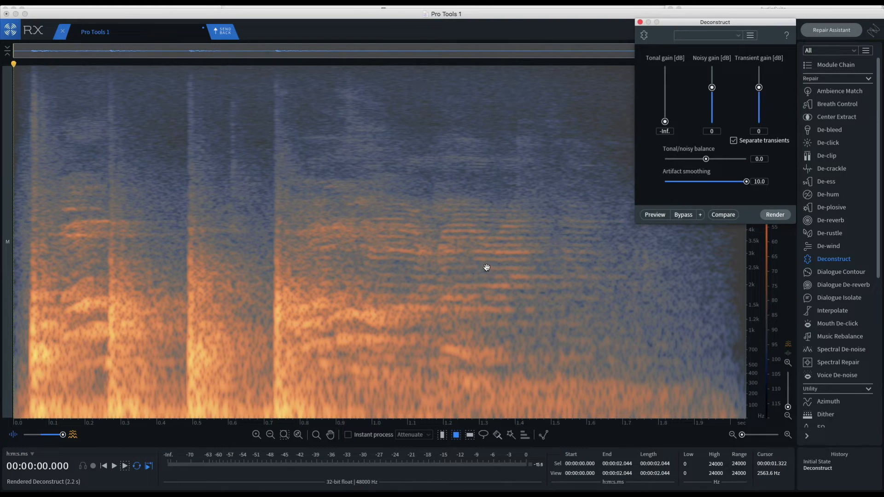
pyautogui.click(640, 22)
pyautogui.click(610, 117)
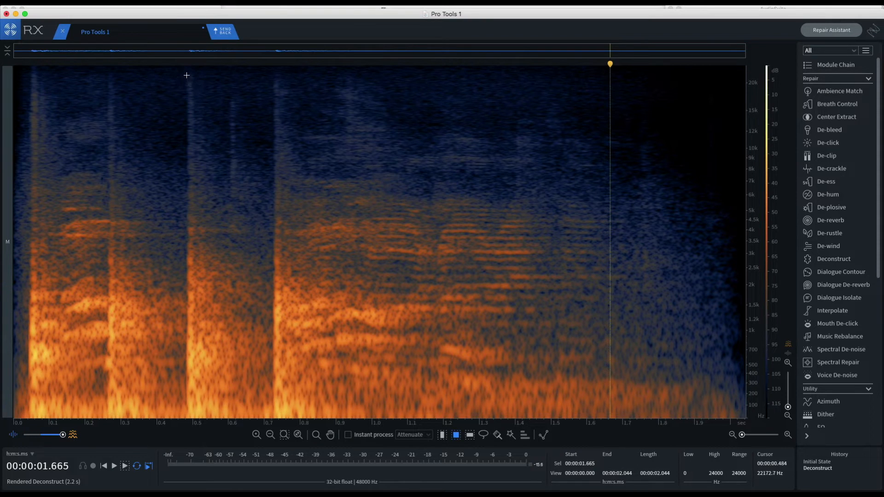
# Audition the thump from 0.480 to 0.724 s, then copy the full-frequency noise segment from 0.503 to 0.702 s
pyautogui.moveTo(186, 71); pyautogui.dragTo(272, 418)
pyautogui.press('space')
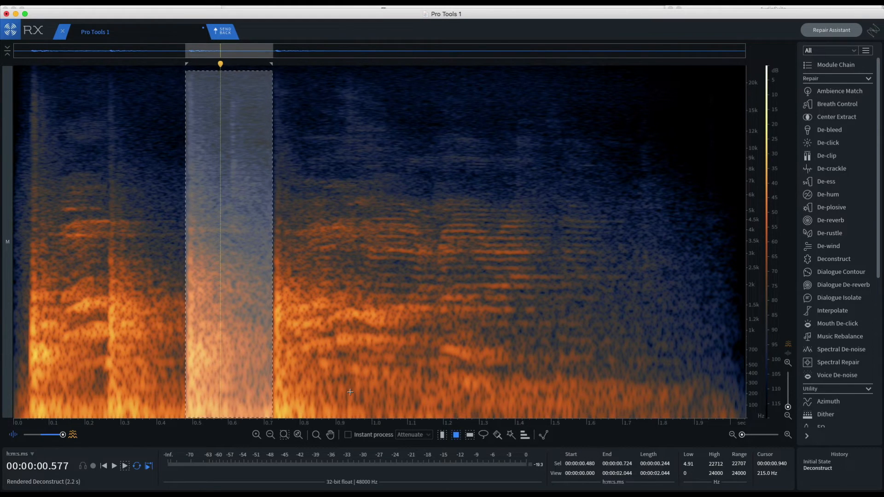
pyautogui.click(443, 436)
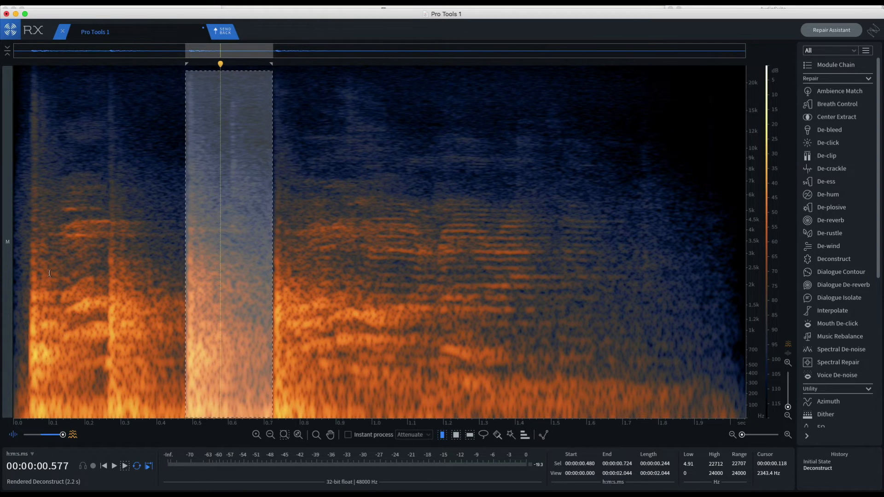
pyautogui.moveTo(36, 274); pyautogui.dragTo(108, 284)
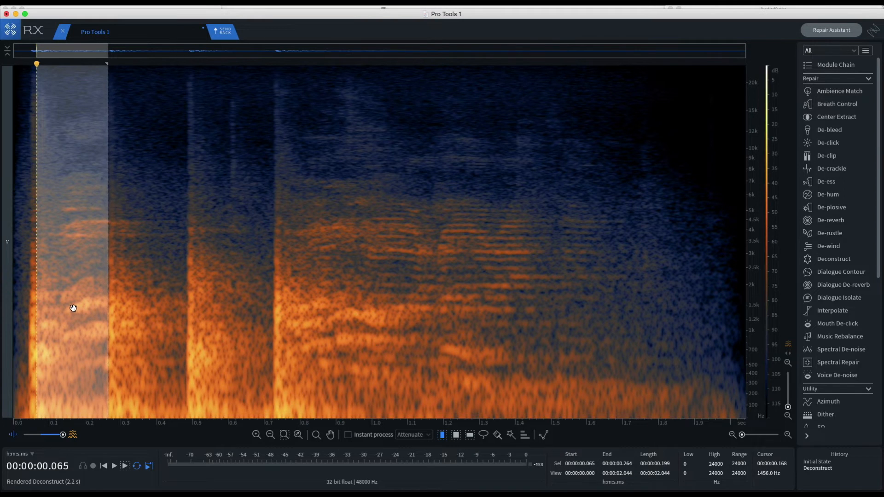
pyautogui.moveTo(73, 309); pyautogui.dragTo(230, 313)
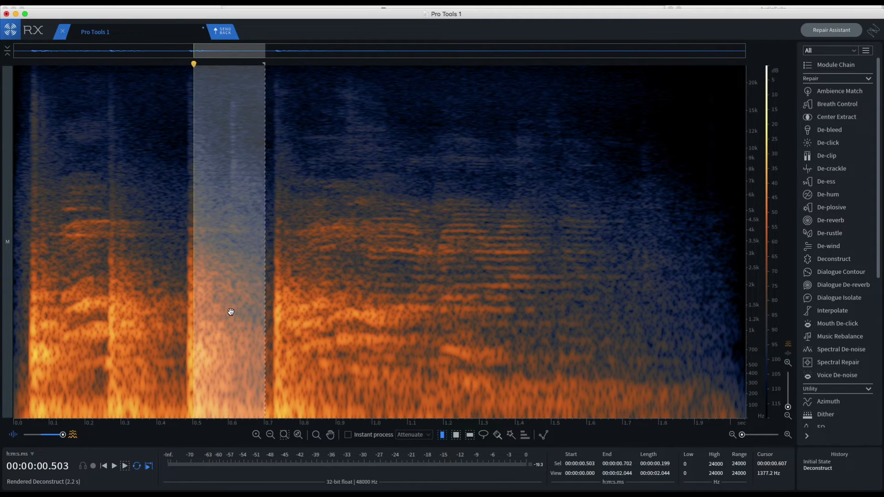
pyautogui.press('super+c')
# Replace the leftover speech from 0.066 to 0.265 s with the copied noise segment, keeping the clip's length
pyautogui.moveTo(230, 313); pyautogui.dragTo(74, 315)
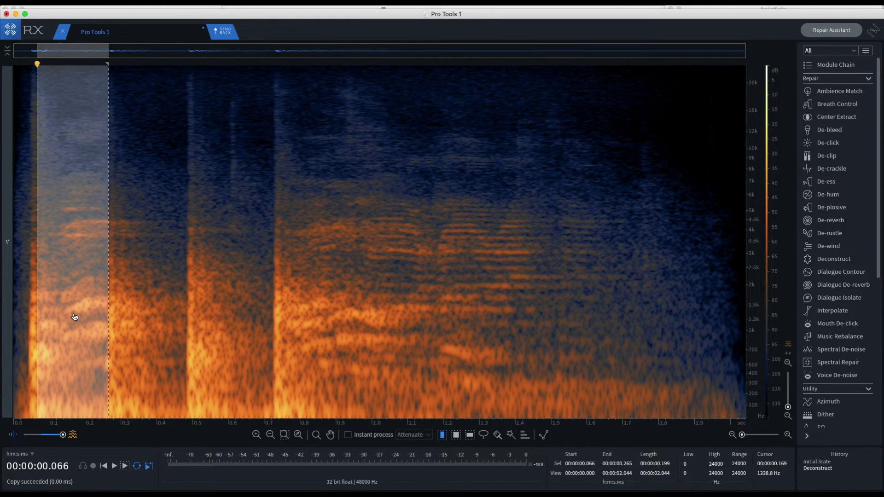
pyautogui.press('super+v')
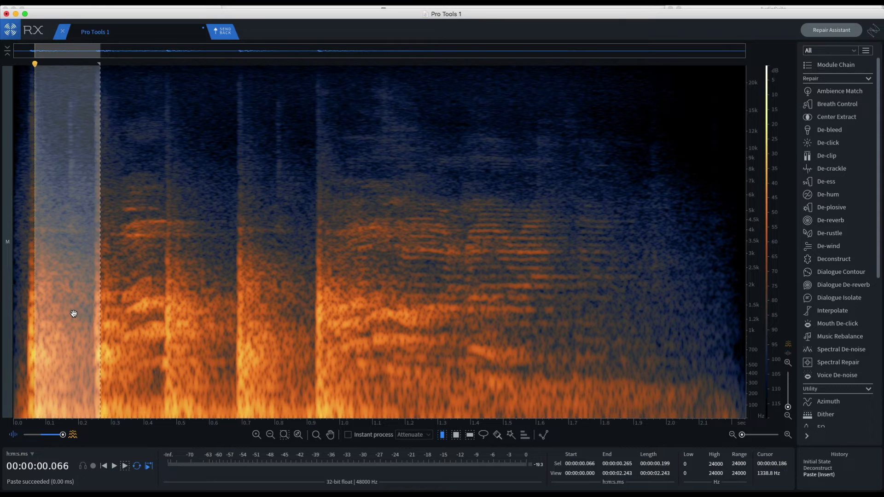
pyautogui.press('super+z')
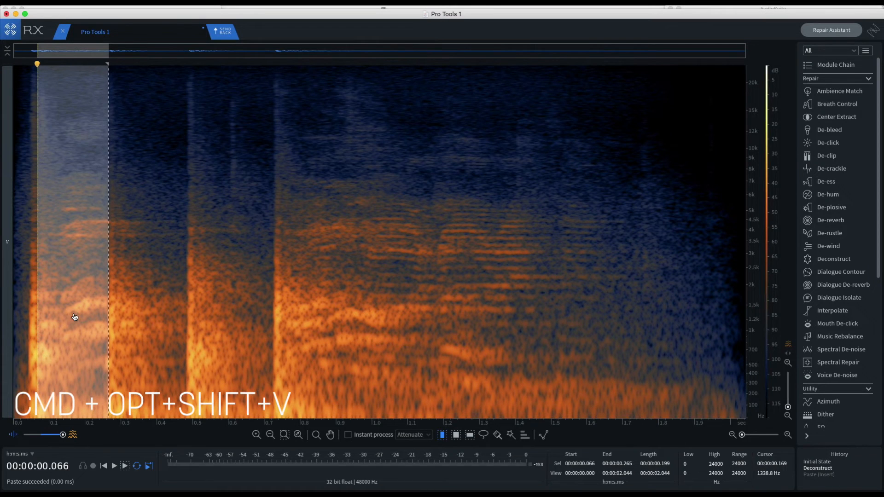
pyautogui.press('super+alt+shift+v')
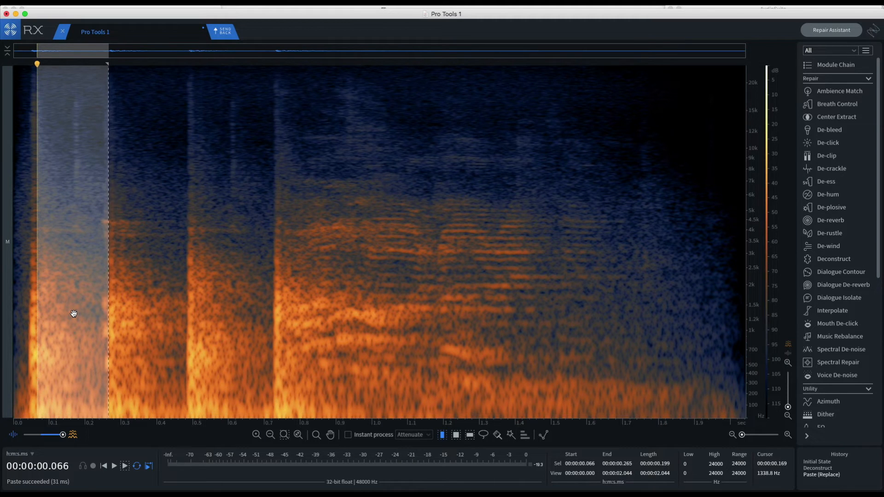
# Replace the audio from 0.289 to 0.485 s with copied noise of matching length
pyautogui.click(128, 306)
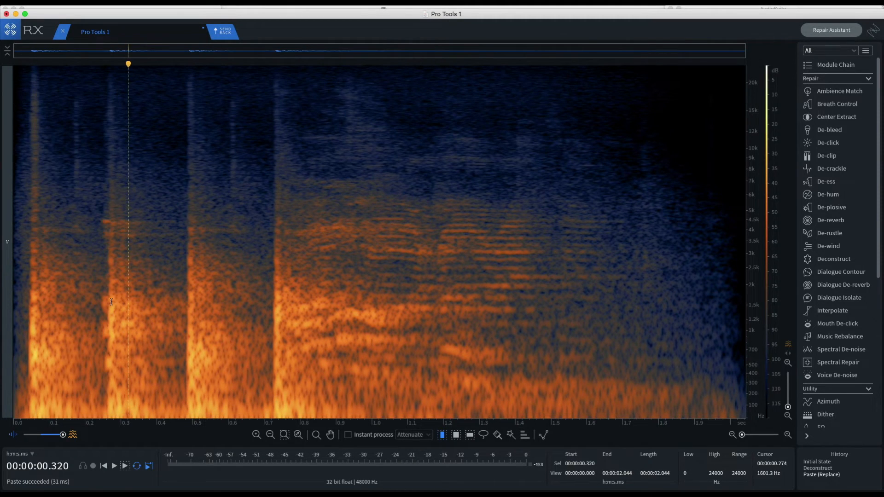
pyautogui.moveTo(114, 302); pyautogui.dragTo(137, 301)
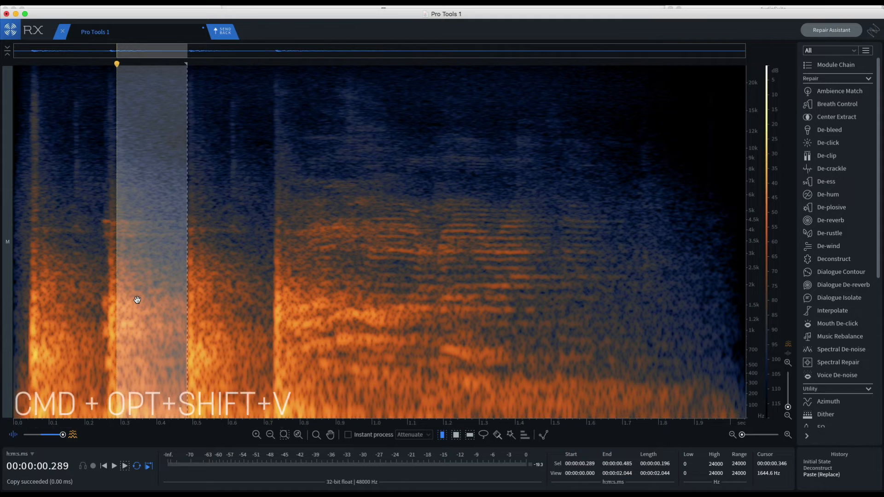
pyautogui.press('super+alt+shift+v')
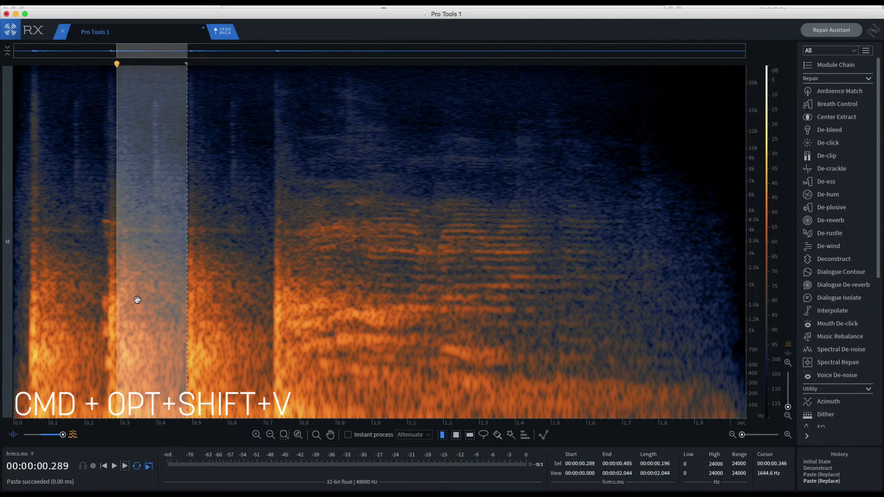
# Play the patched clip from its start to check the replaced segments
pyautogui.click(17, 223)
pyautogui.press('space')
pyautogui.press('space')
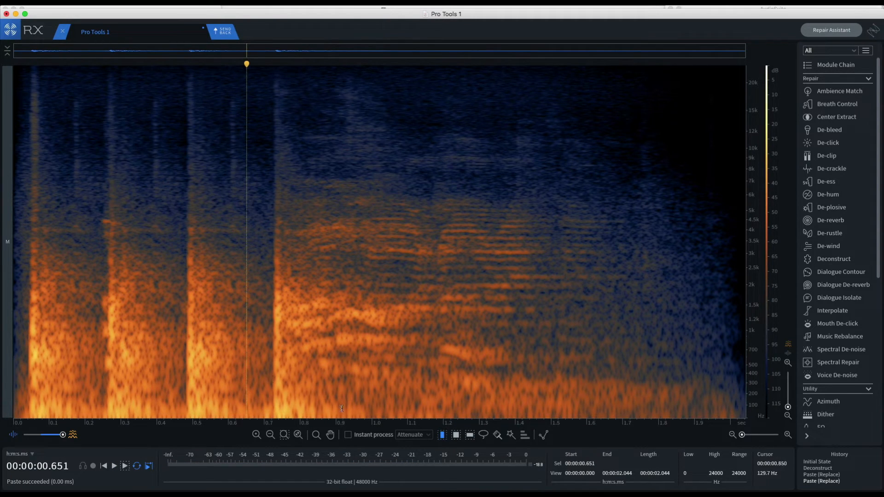
# Switch to time-frequency selection and place the cursor at 0.247 s, closing in on the leftover speech before the second thump
pyautogui.click(456, 435)
pyautogui.click(103, 374)
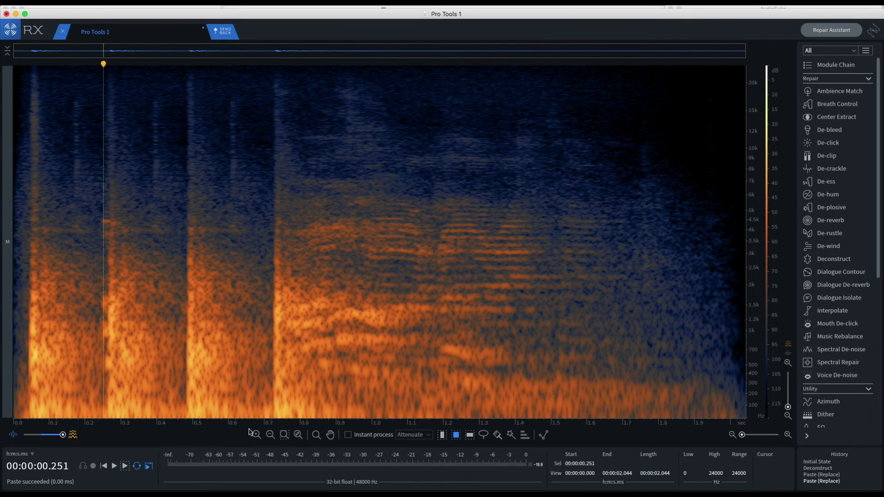
pyautogui.click(102, 391)
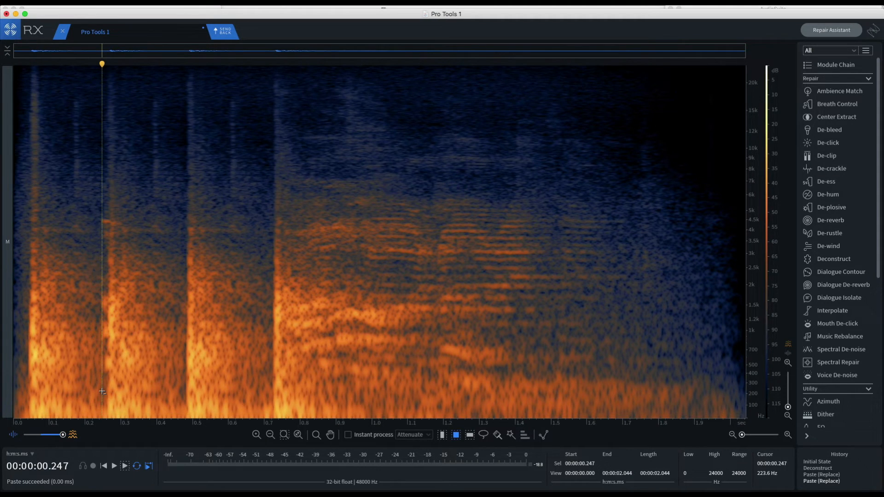
pyautogui.scroll(5, 102, 391)
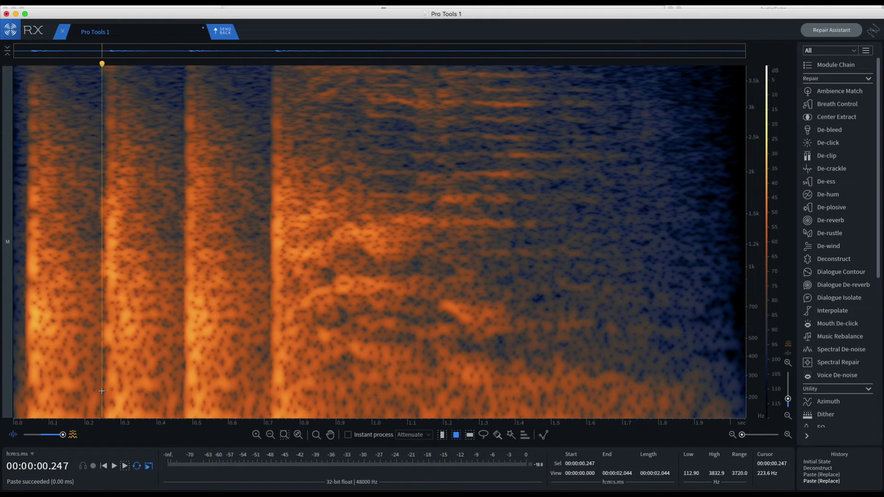
pyautogui.scroll(5, 102, 391)
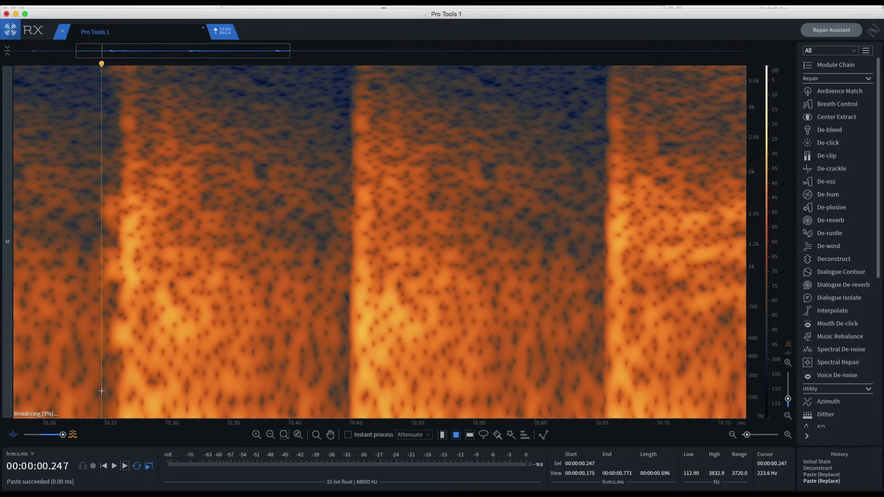
pyautogui.scroll(-3, 102, 391)
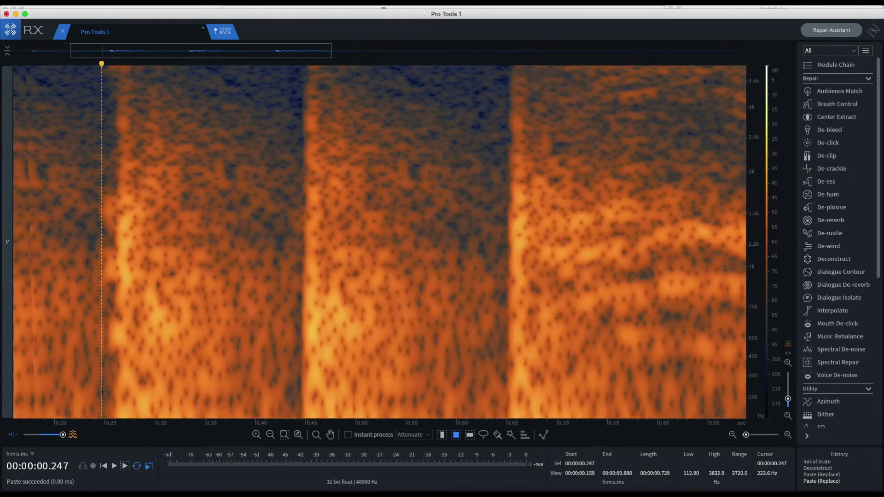
pyautogui.scroll(3, 102, 391)
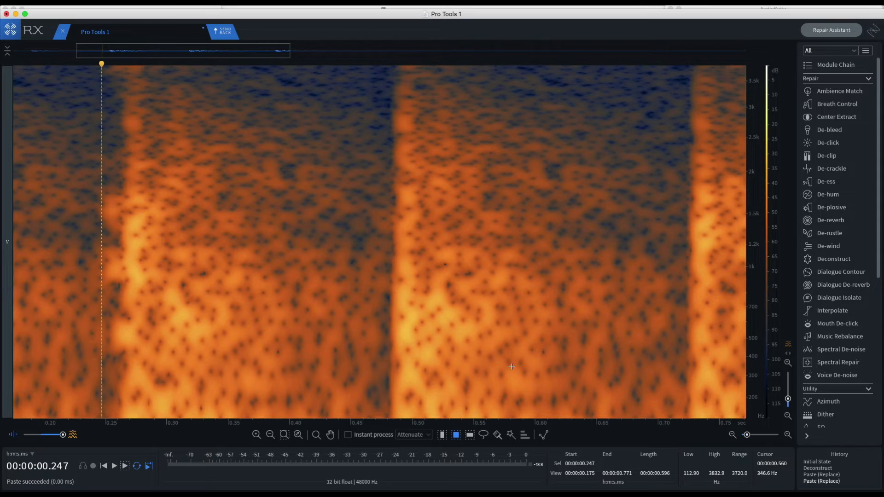
# Configure Spectral Repair's Attenuate mode for vertical interpolation, 2048 bands and a surrounding region length of 28%, and enable Instant process
pyautogui.click(843, 363)
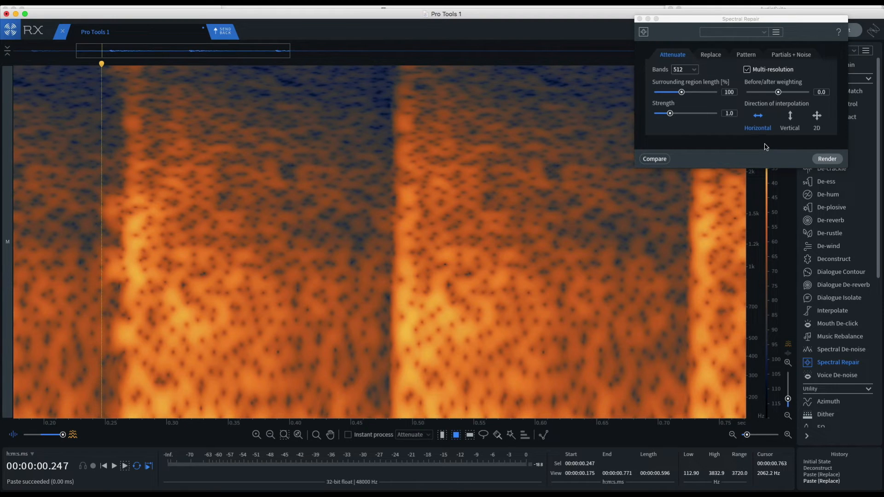
pyautogui.click(791, 118)
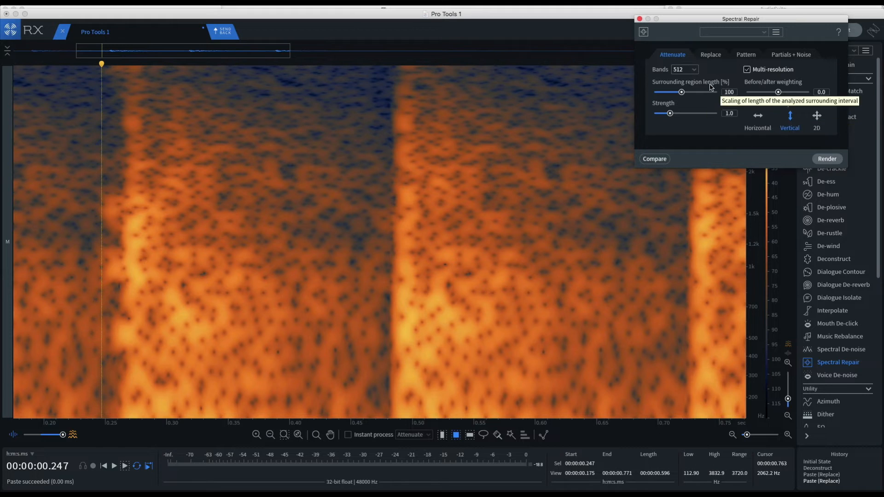
pyautogui.click(683, 70)
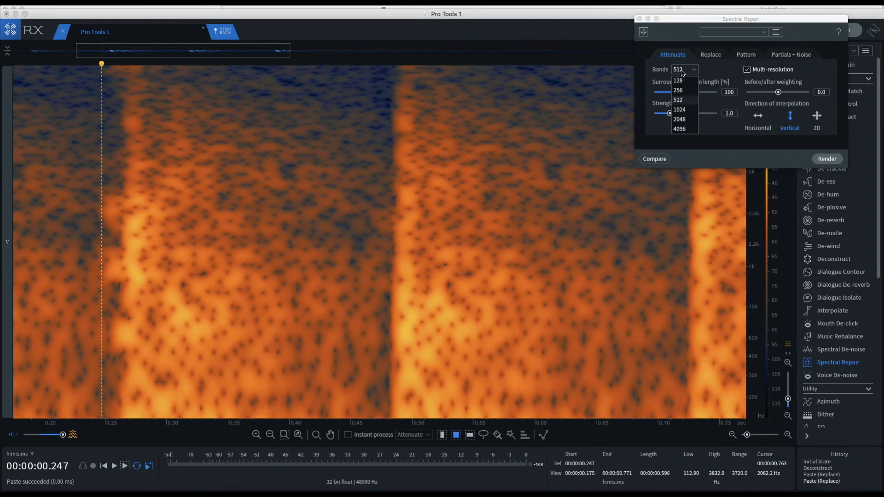
pyautogui.click(680, 119)
pyautogui.moveTo(681, 93); pyautogui.dragTo(655, 93)
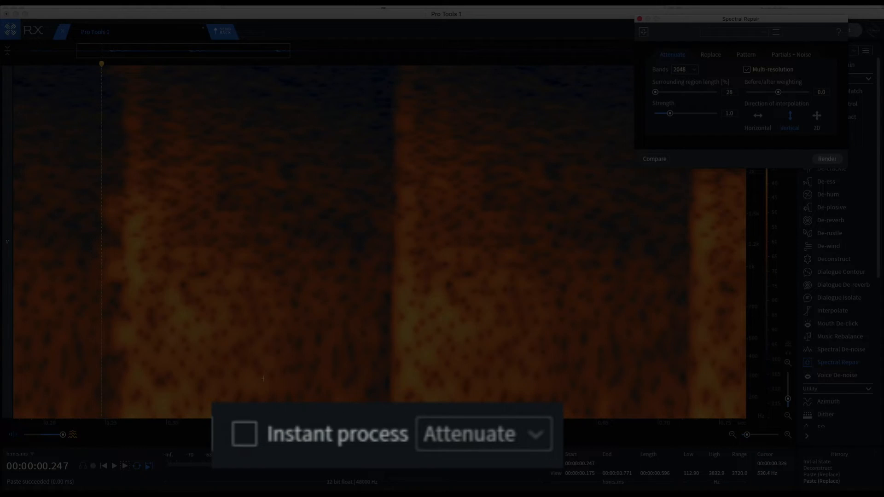
pyautogui.click(243, 438)
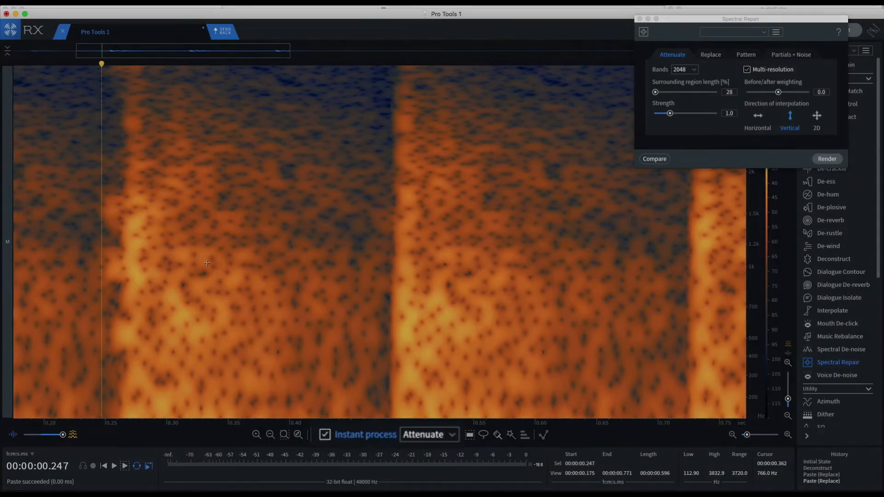
# Attenuate the leftover speech just before the second thump, around 0.236 to 0.268 s, then play the clip from near its start
pyautogui.moveTo(89, 182); pyautogui.dragTo(127, 239)
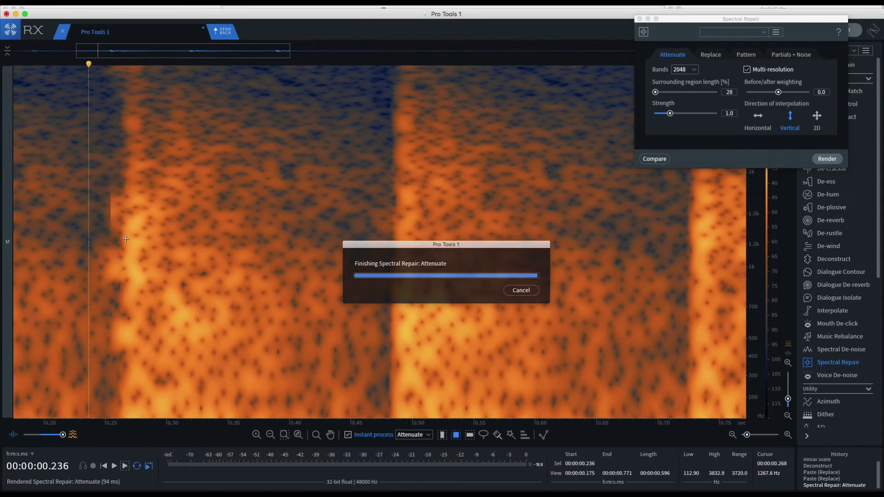
pyautogui.moveTo(84, 220); pyautogui.dragTo(127, 362)
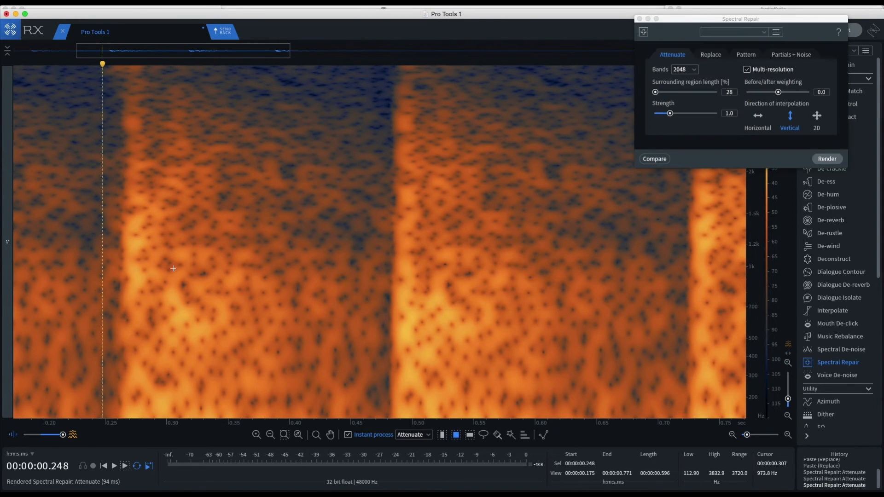
pyautogui.press('super+0')
pyautogui.click(17, 205)
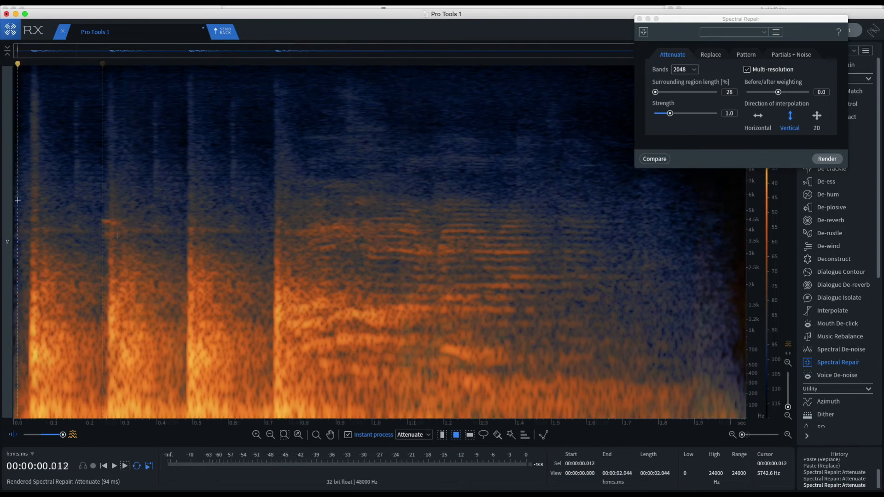
pyautogui.press('space')
pyautogui.press('space')
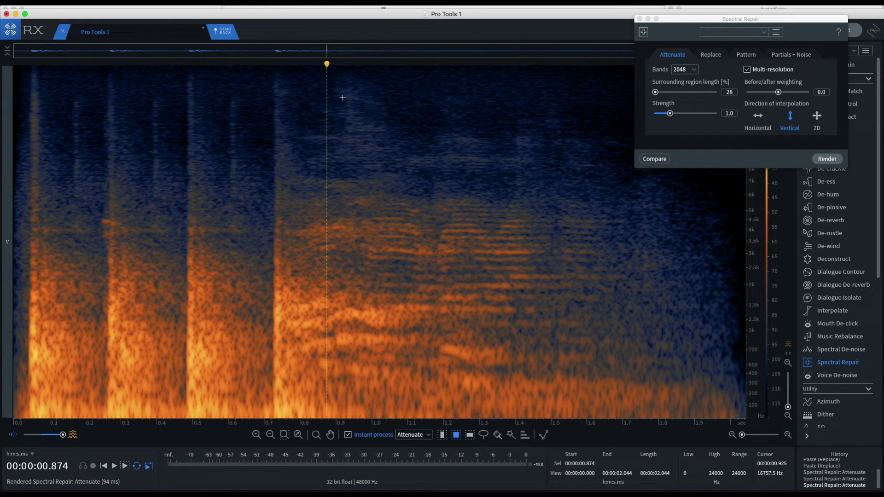
# Attenuate the speech after the last thump in bands from about 20.7 kHz down to 4.2 kHz, raising before/after weighting to 0.6
pyautogui.moveTo(319, 82); pyautogui.dragTo(395, 139)
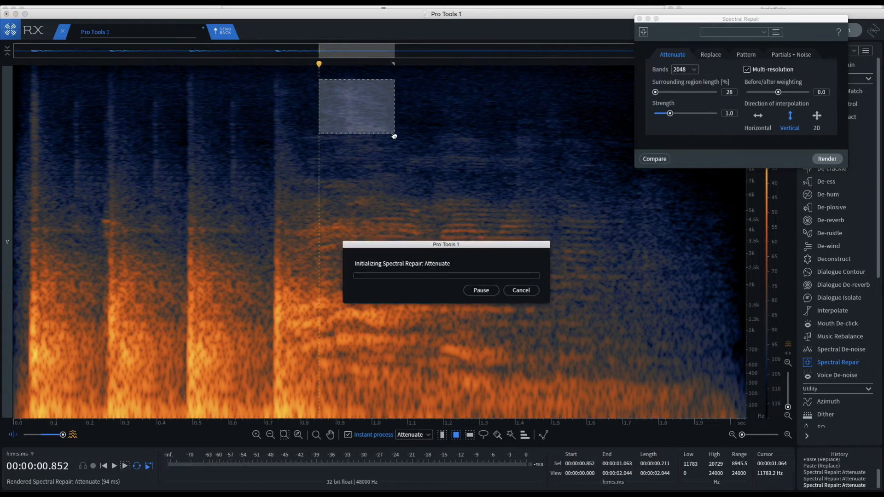
pyautogui.moveTo(778, 93); pyautogui.dragTo(799, 96)
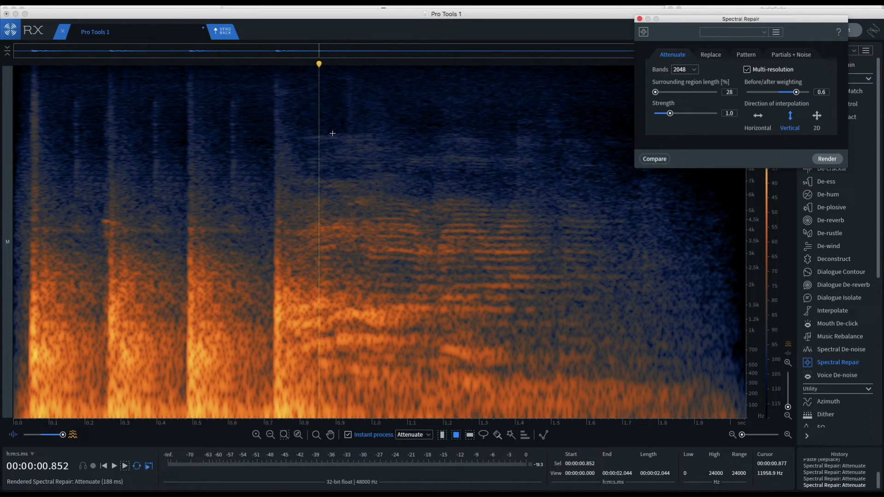
pyautogui.moveTo(299, 129); pyautogui.dragTo(423, 148)
pyautogui.moveTo(313, 143); pyautogui.dragTo(533, 172)
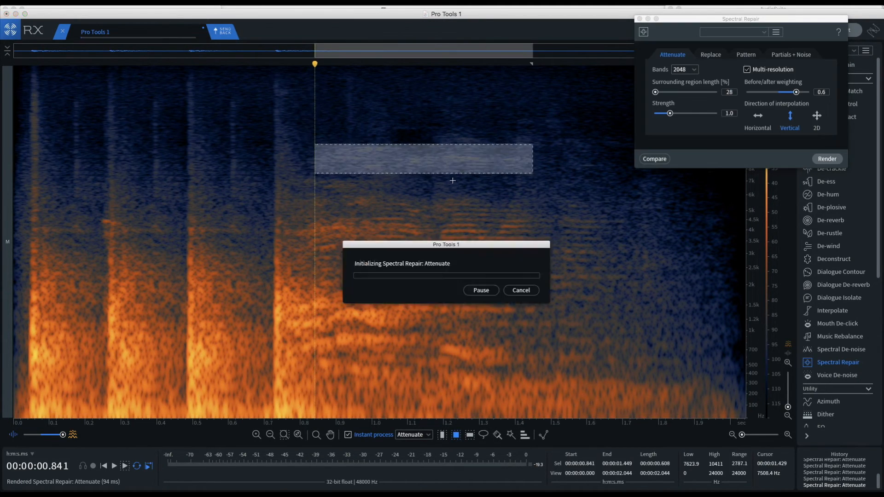
pyautogui.moveTo(308, 174); pyautogui.dragTo(383, 193)
pyautogui.moveTo(307, 189); pyautogui.dragTo(659, 228)
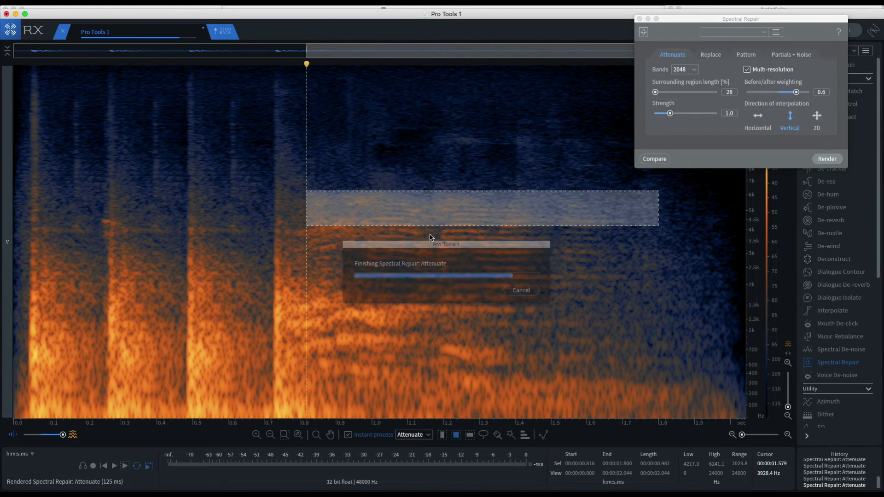
# Attenuate the remaining speech after the last thump band by band, from about 4.5 kHz down to the lowest frequencies
pyautogui.click(307, 225)
pyautogui.moveTo(296, 220); pyautogui.dragTo(612, 236)
pyautogui.moveTo(300, 234); pyautogui.dragTo(627, 259)
pyautogui.moveTo(300, 256); pyautogui.dragTo(623, 285)
pyautogui.moveTo(316, 272); pyautogui.dragTo(608, 310)
pyautogui.moveTo(307, 294); pyautogui.dragTo(617, 324)
pyautogui.moveTo(293, 308); pyautogui.dragTo(682, 345)
pyautogui.moveTo(300, 339); pyautogui.dragTo(701, 408)
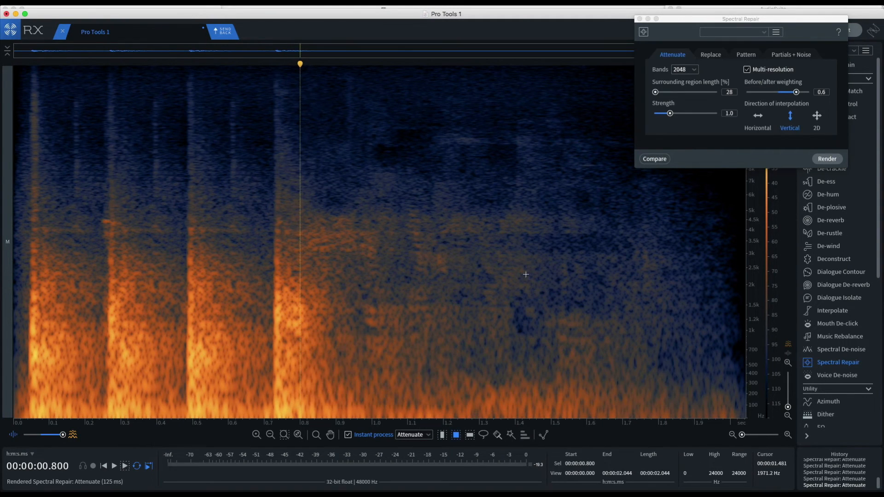
pyautogui.moveTo(308, 209); pyautogui.dragTo(570, 309)
# Close Spectral Repair, send the isolated thumps back to Pro Tools, and render them onto the DX 5 clip
pyautogui.click(640, 19)
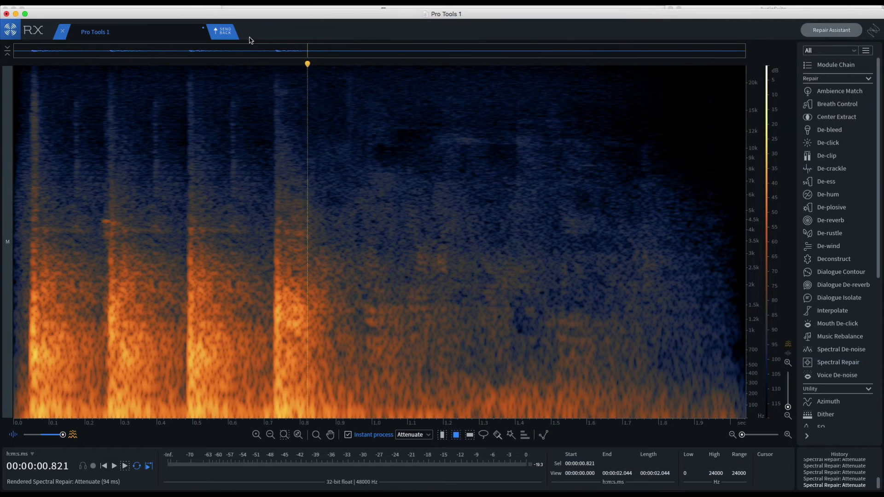
pyautogui.click(223, 33)
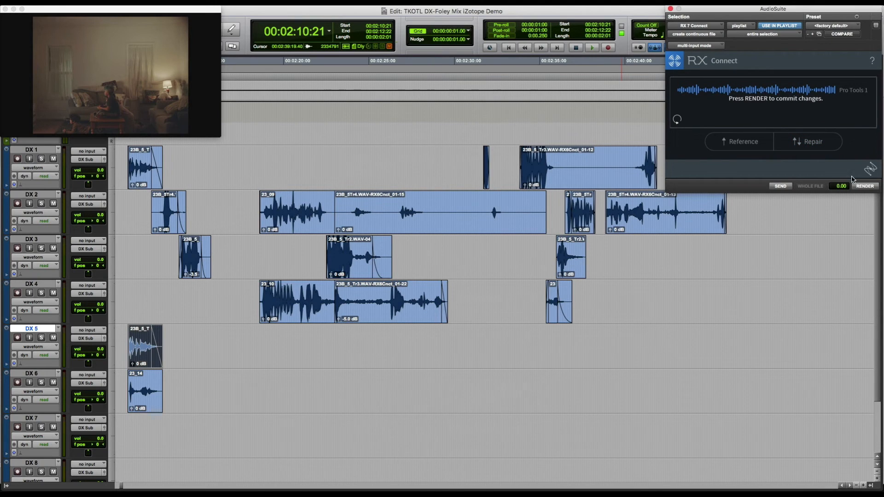
pyautogui.click(865, 187)
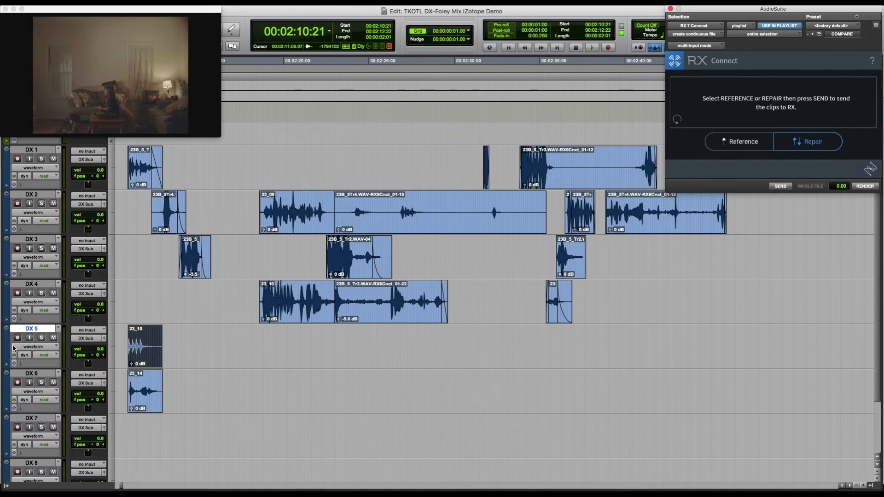
# Show front position automation on DX 5, pan the thump clip's range fully right to 100, and place the cursor at 02:11:17
pyautogui.click(28, 349)
pyautogui.moveTo(38, 388)
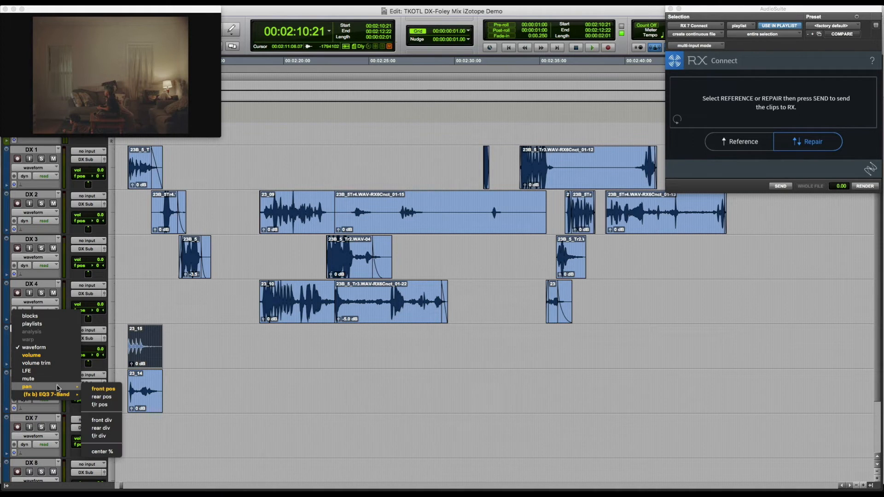
pyautogui.click(101, 389)
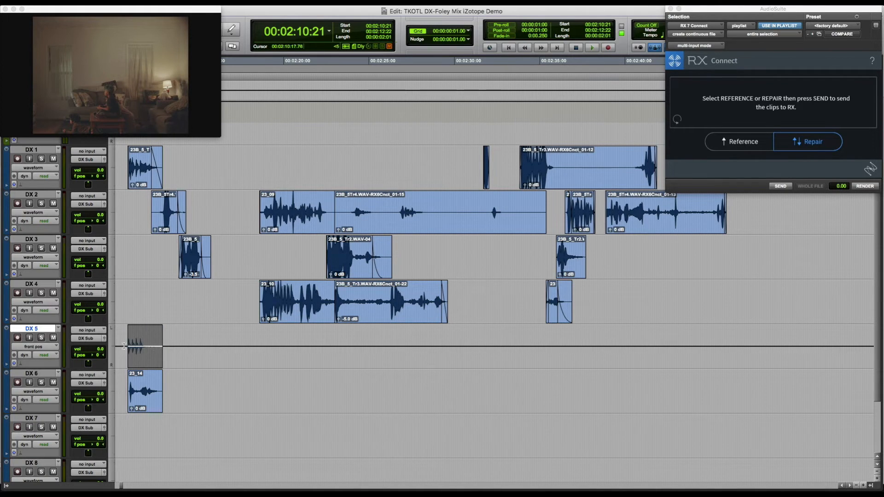
pyautogui.moveTo(123, 348); pyautogui.dragTo(177, 352)
pyautogui.moveTo(127, 331); pyautogui.dragTo(126, 353)
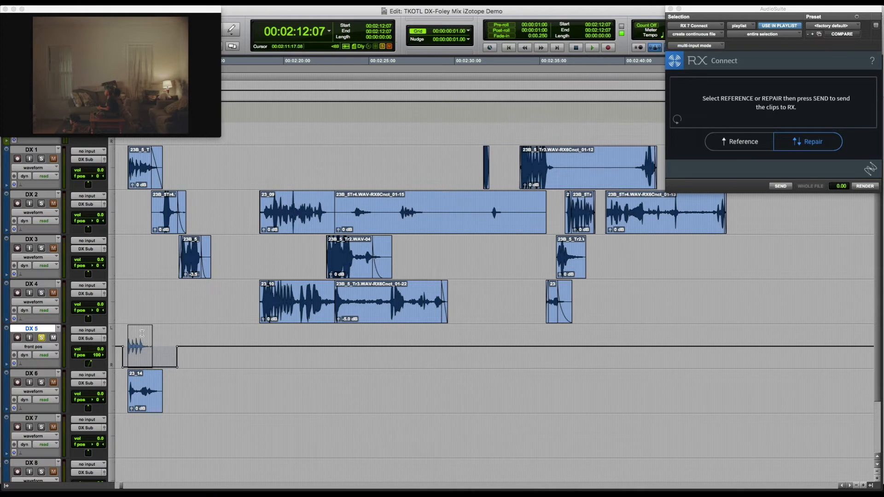
pyautogui.click(142, 333)
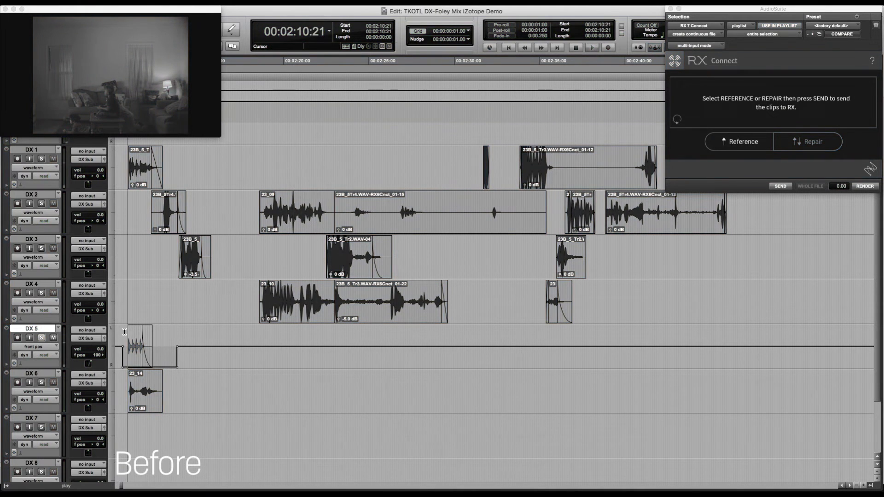
# Play the passage from 02:10:21 to compare the DX 5 thumps alone and together with the DX 6 dialogue
pyautogui.press('space')
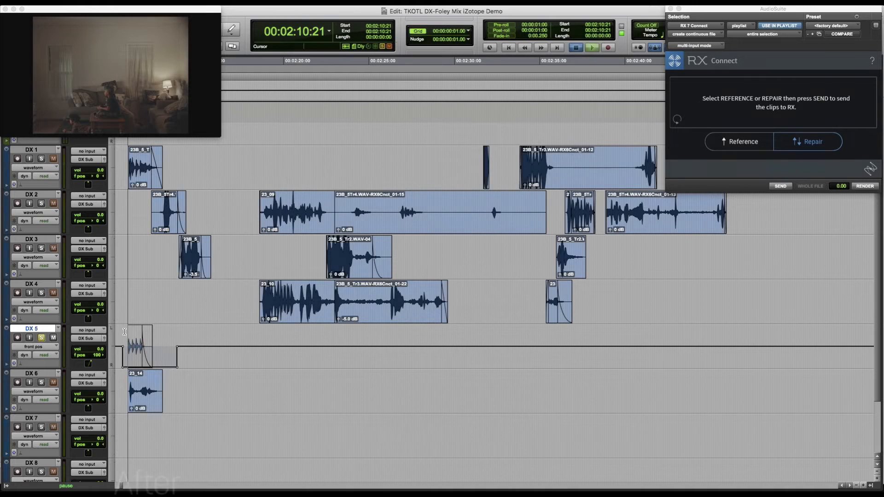
pyautogui.press('space')
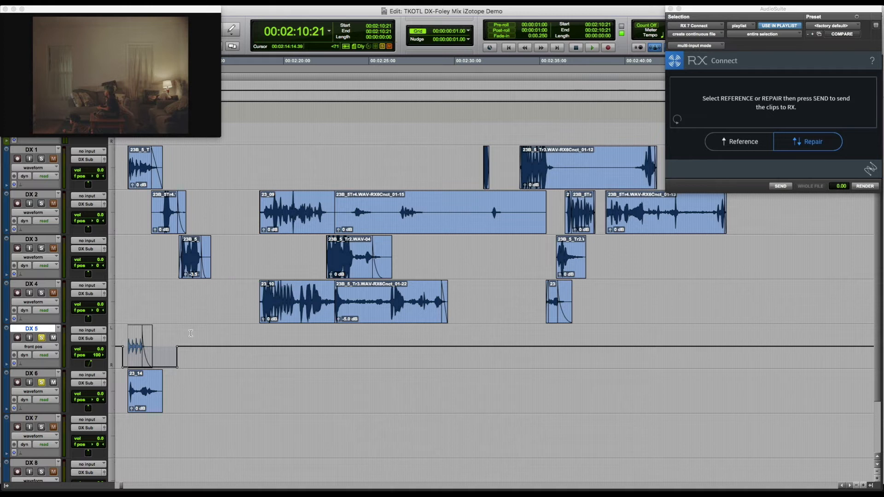
pyautogui.press('space')
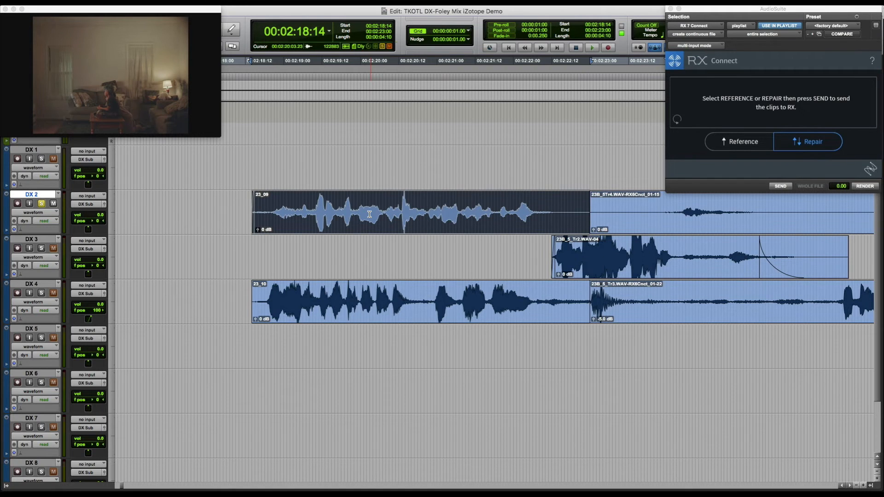
# Audition clip 23_09 on DX 2 and clip 23_10 on DX 4 from 02:18:14
pyautogui.press('space')
pyautogui.doubleClick(350, 290)
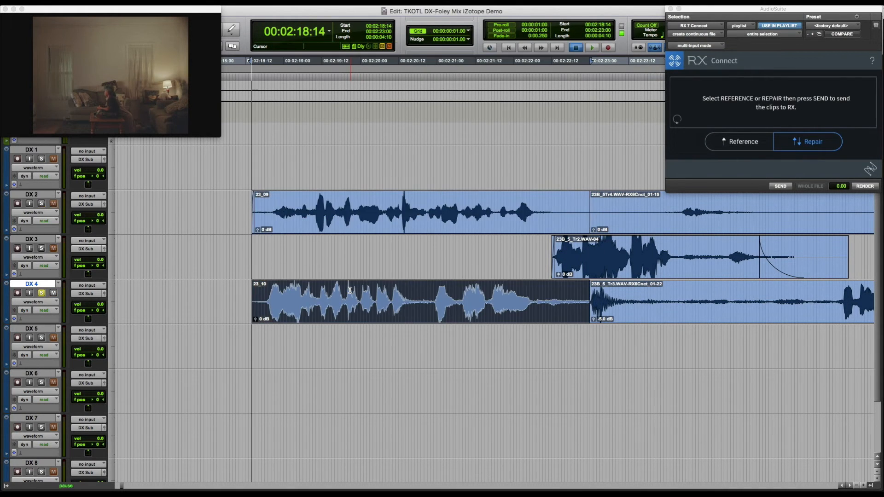
pyautogui.press('space')
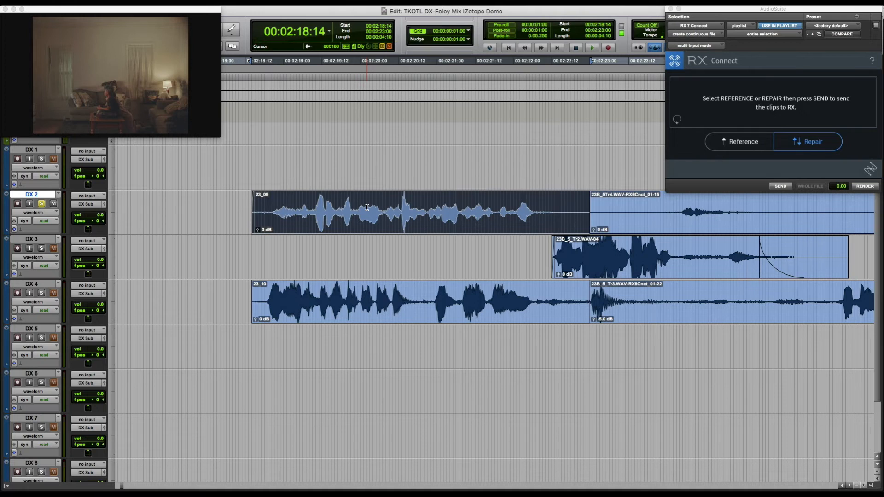
# Pan clip 23_10 on DX 4 fully right to 100 with front position automation, then select clip 23_09 on DX 2
pyautogui.click(370, 302)
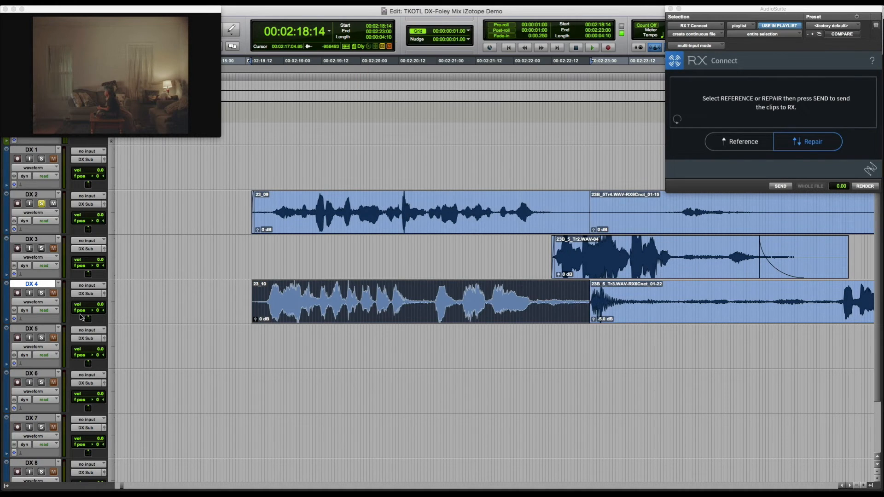
pyautogui.click(33, 302)
pyautogui.moveTo(32, 342)
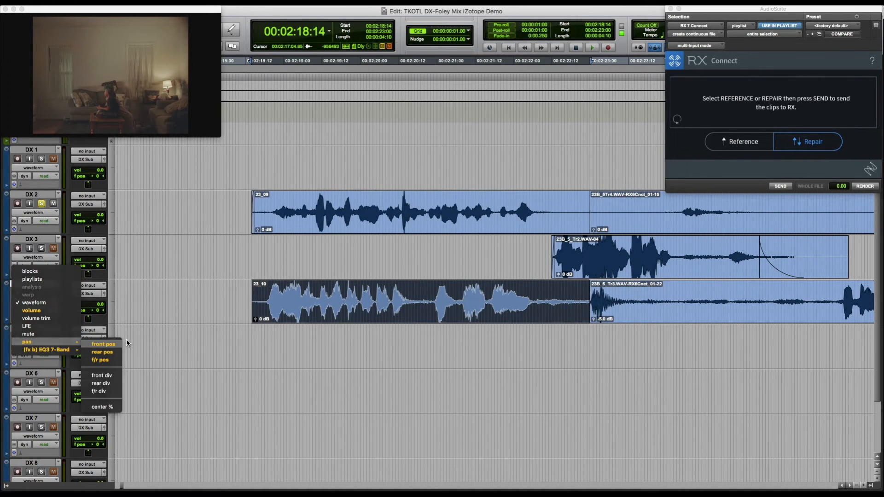
pyautogui.click(106, 342)
pyautogui.moveTo(342, 308); pyautogui.dragTo(344, 345)
pyautogui.press('-')
pyautogui.press('-')
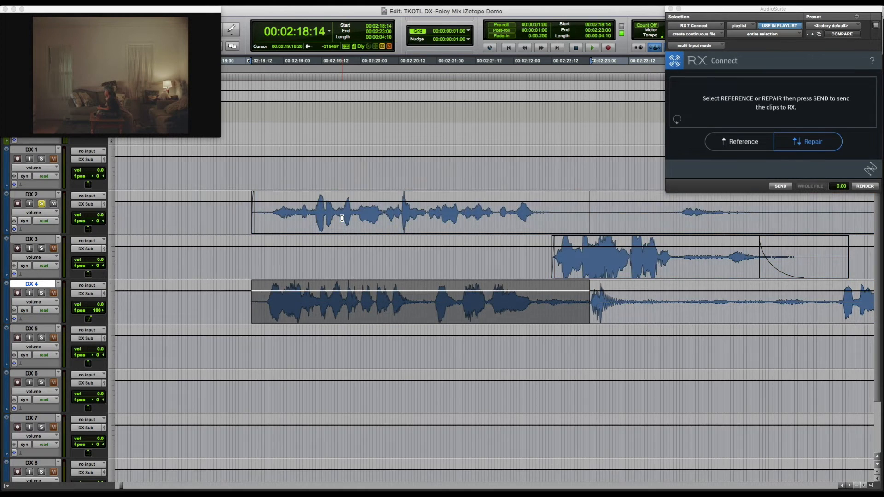
pyautogui.doubleClick(340, 216)
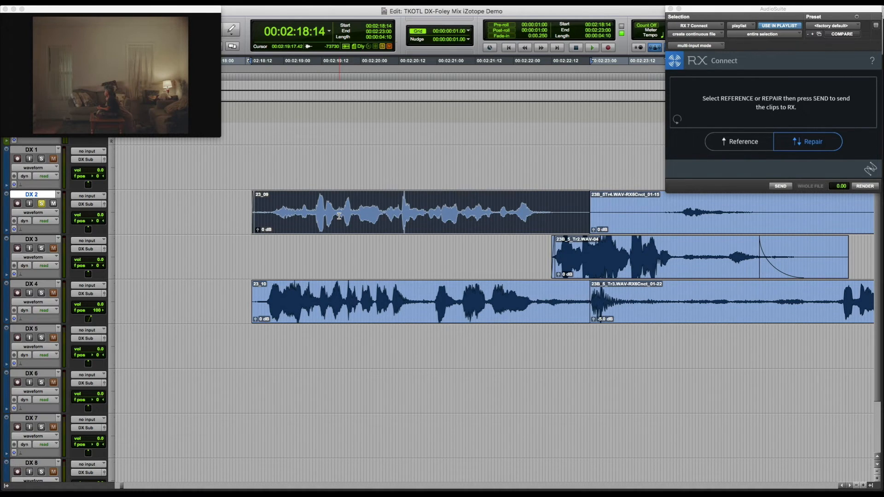
# Split clip 23_09 on DX 2 at 02:19:09, audition the part before the split and delete it
pyautogui.click(314, 211)
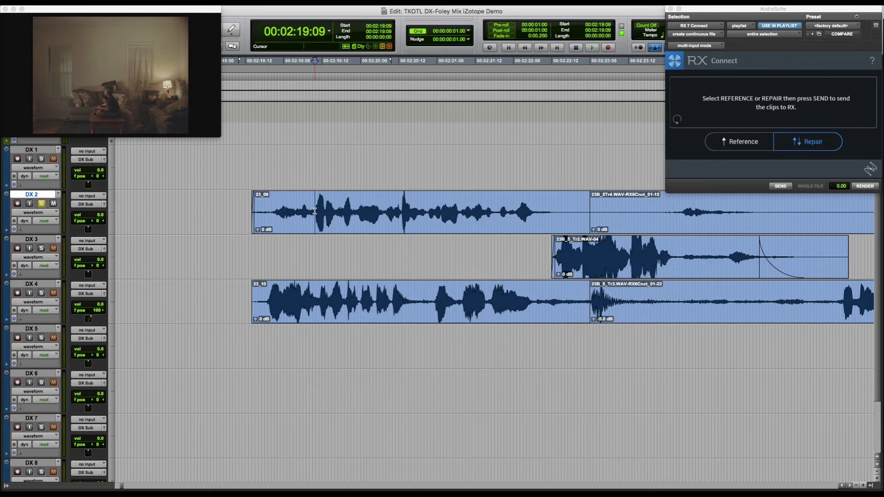
pyautogui.press('super+e')
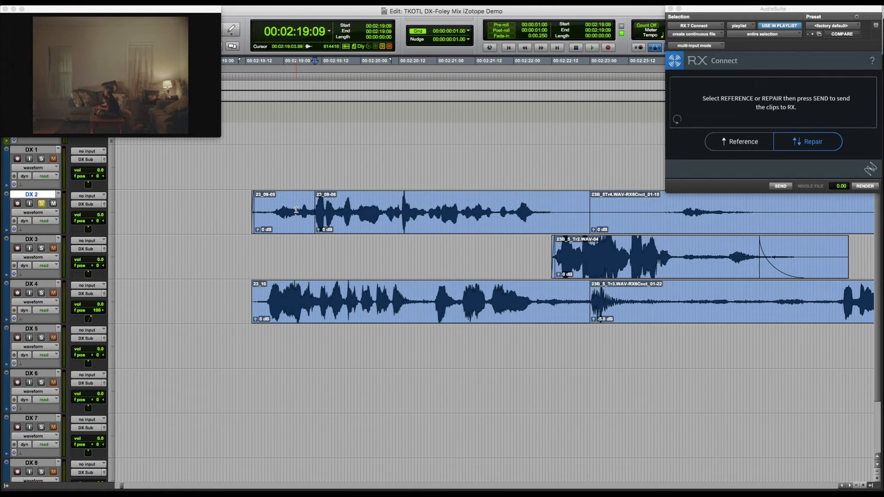
pyautogui.doubleClick(296, 209)
pyautogui.press('space')
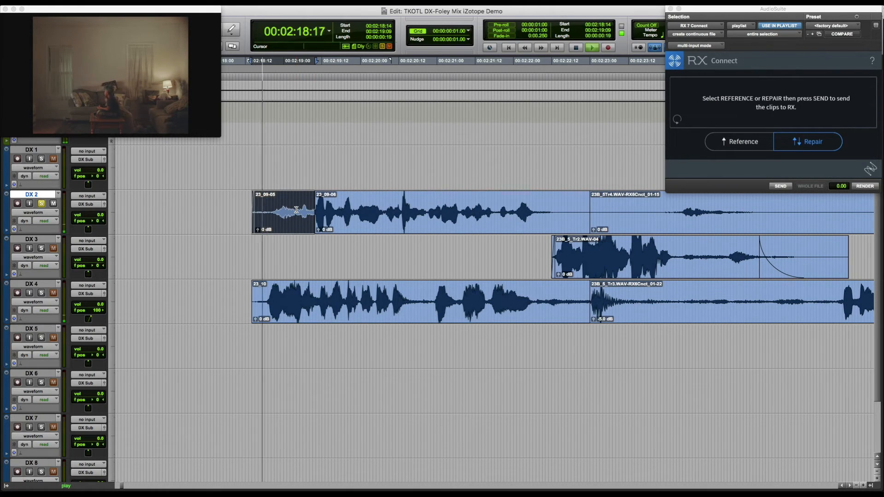
pyautogui.press('Delete')
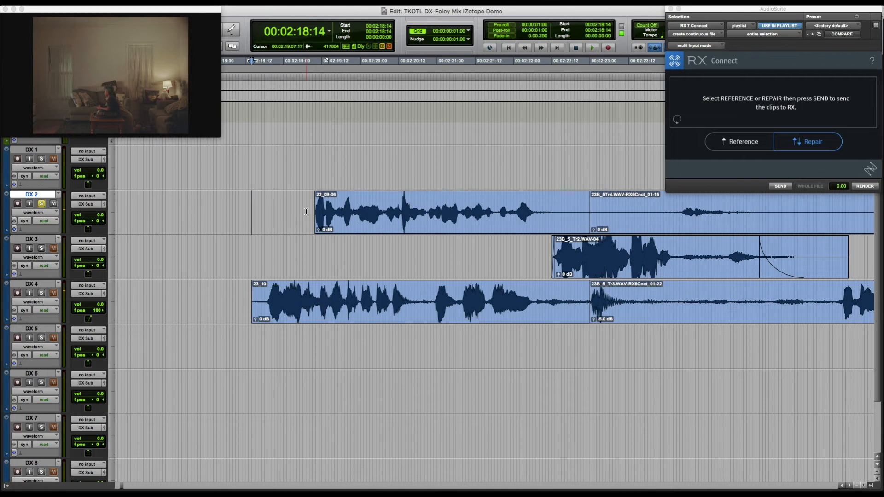
# Play the remaining DX 2 clip from 02:19:09 and send it to RX for repair
pyautogui.press('Tab')
pyautogui.press('space')
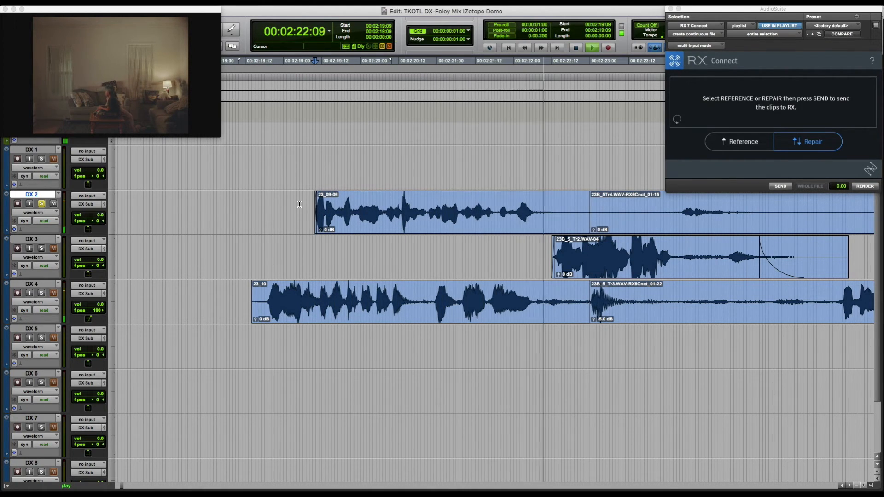
pyautogui.press('space')
pyautogui.doubleClick(386, 207)
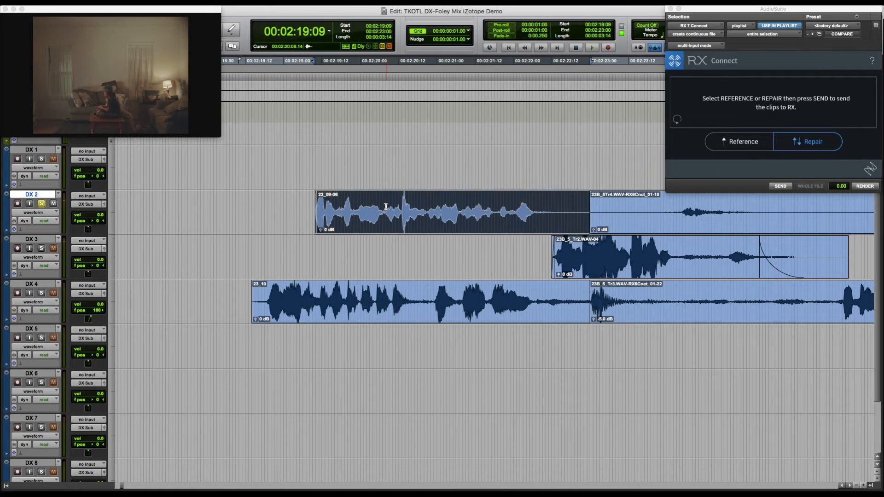
pyautogui.click(781, 187)
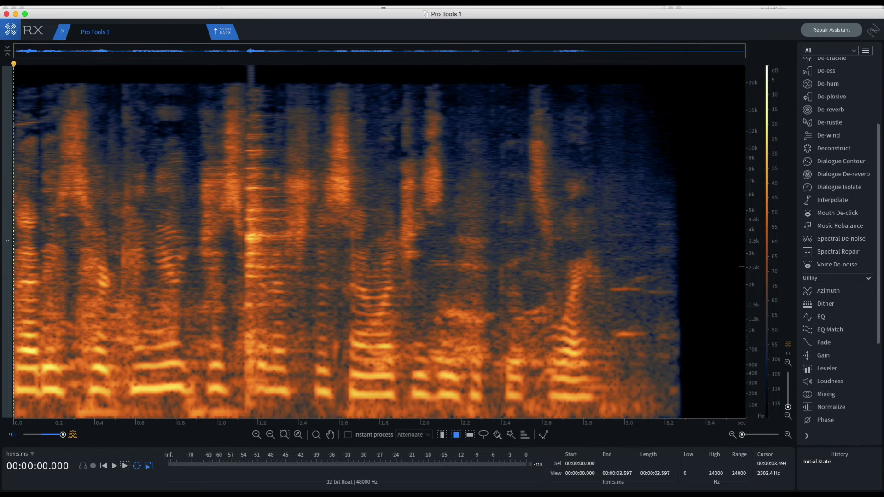
# Open Spectral Repair, enable instant processing in Attenuate mode and attenuate three stretches of low rumble below about 120 Hz
pyautogui.click(840, 256)
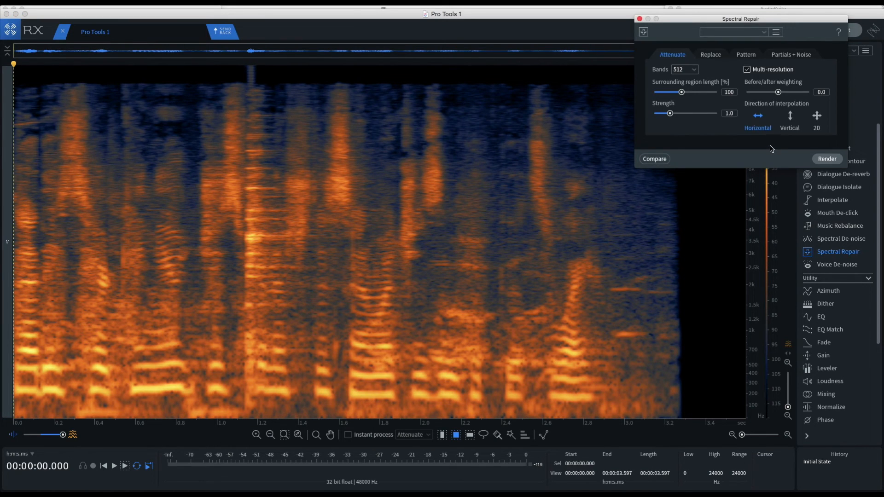
pyautogui.click(369, 436)
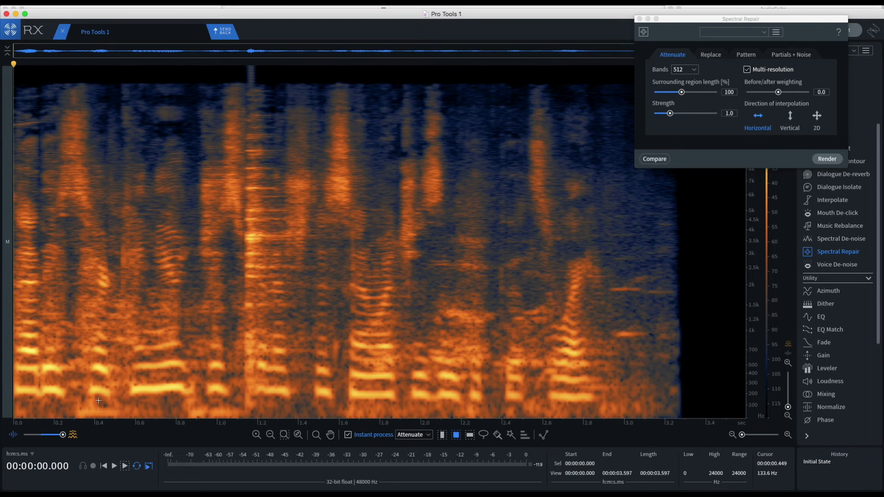
pyautogui.moveTo(75, 404); pyautogui.dragTo(248, 417)
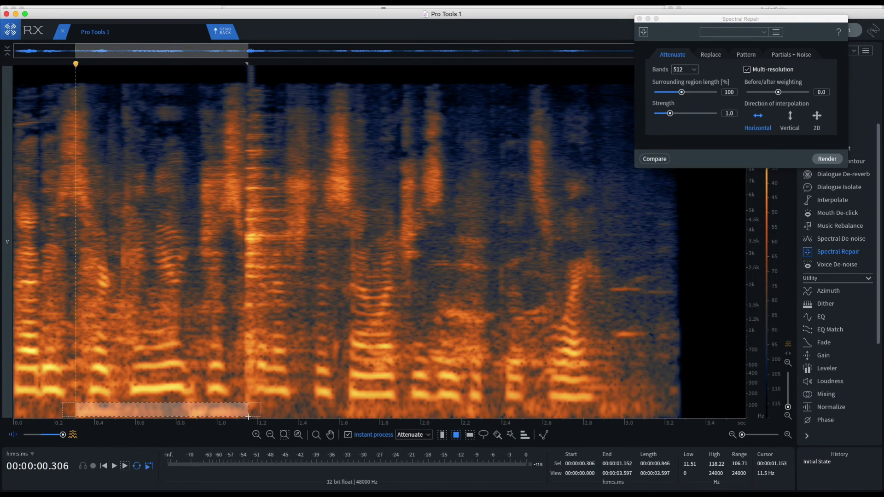
pyautogui.moveTo(344, 404); pyautogui.dragTo(644, 420)
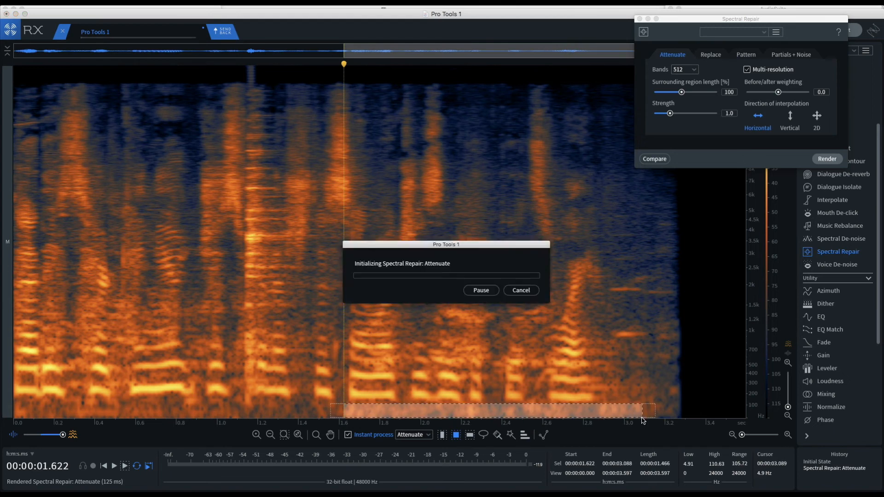
pyautogui.moveTo(51, 404); pyautogui.dragTo(294, 418)
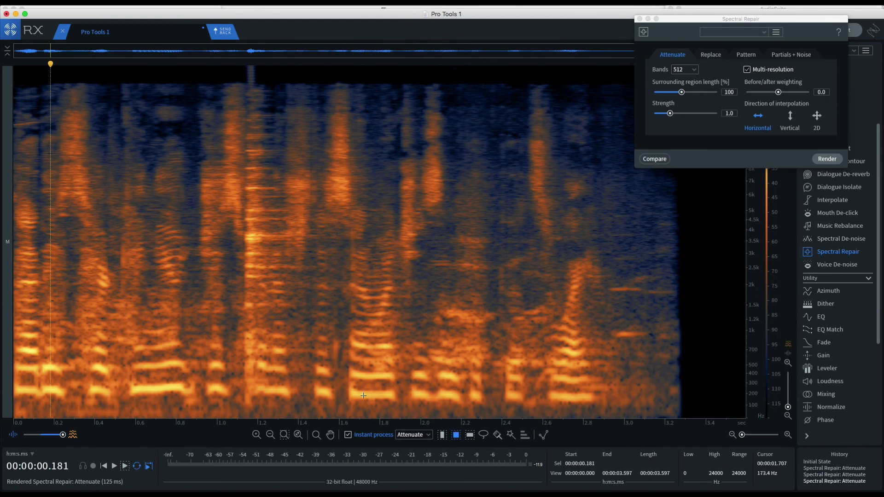
# Choose the Lasso selection tool and set Spectral Repair to 128 bands with a before/after weighting of 0.5
pyautogui.click(483, 435)
pyautogui.click(692, 76)
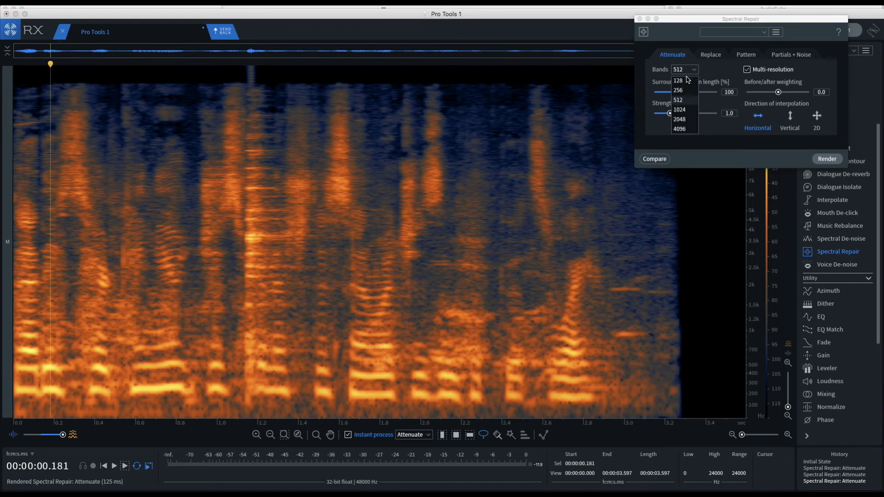
pyautogui.click(689, 84)
pyautogui.moveTo(778, 93); pyautogui.dragTo(793, 92)
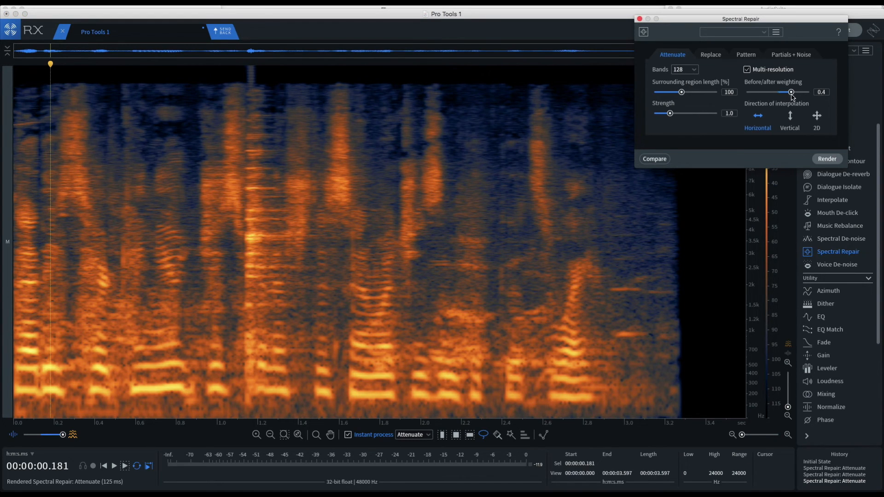
# Lasso and attenuate noise between the low dialogue harmonics early in the clip and play it back from near its start
pyautogui.click(64, 410)
pyautogui.scroll(3, 64, 410)
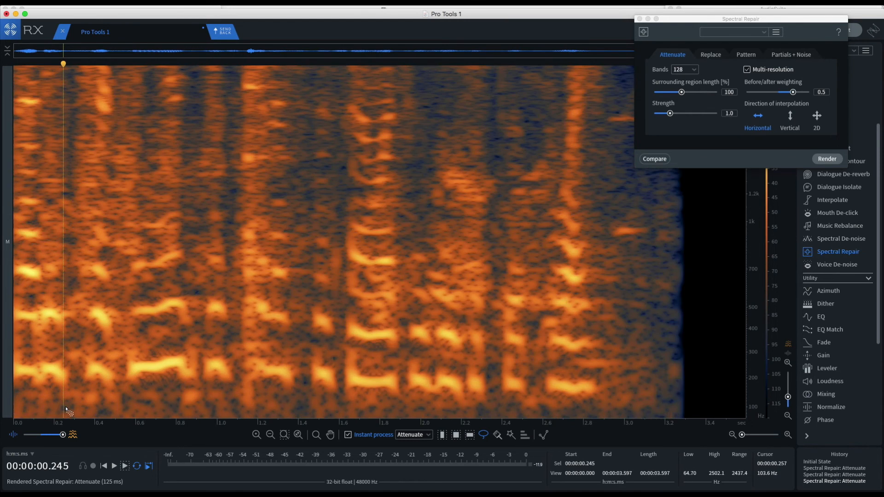
pyautogui.scroll(2, 65, 410)
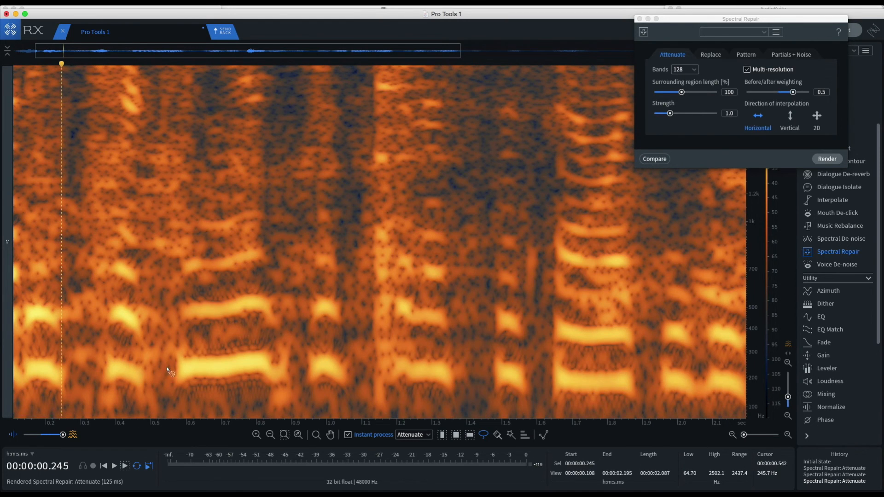
pyautogui.moveTo(241, 328)
pyautogui.mouseDown()
pyautogui.moveTo(70, 345)
pyautogui.moveTo(90, 364)
pyautogui.moveTo(171, 362)
pyautogui.moveTo(237, 354)
pyautogui.moveTo(242, 327)
pyautogui.mouseUp()
pyautogui.moveTo(210, 274)
pyautogui.mouseDown()
pyautogui.moveTo(68, 287)
pyautogui.moveTo(213, 299)
pyautogui.moveTo(210, 276)
pyautogui.mouseUp()
pyautogui.scroll(-10, 43, 252)
pyautogui.click(28, 242)
pyautogui.press('space')
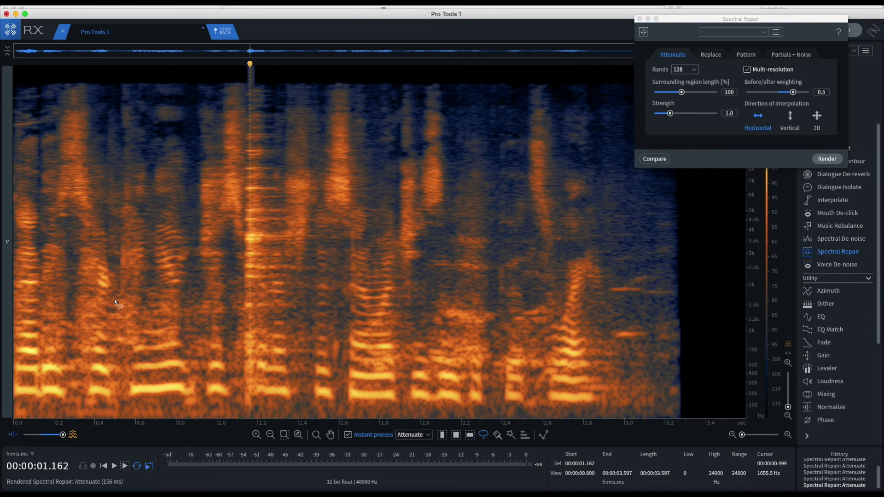
# Set Spectral Repair to vertical interpolation with 2048 bands, attenuate lassoed gaps between words from about 0.2 s, and undo the attenuation at about 0.44–0.59 s
pyautogui.click(790, 118)
pyautogui.click(689, 72)
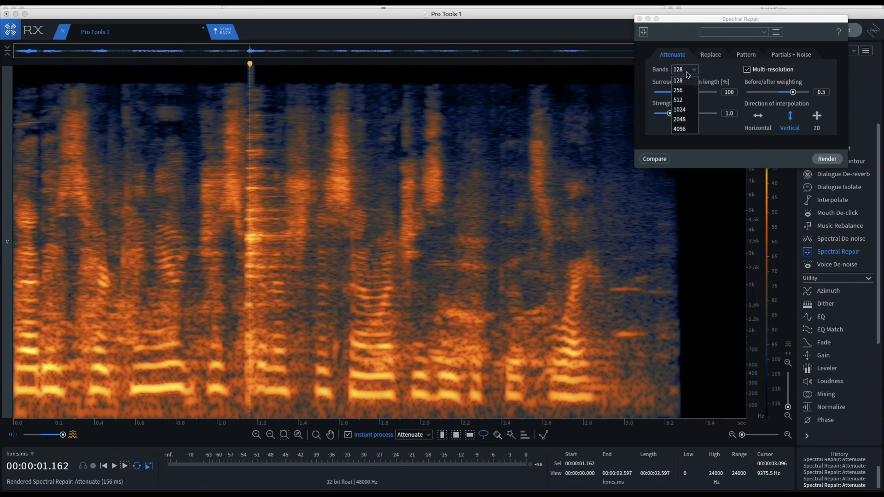
pyautogui.click(681, 120)
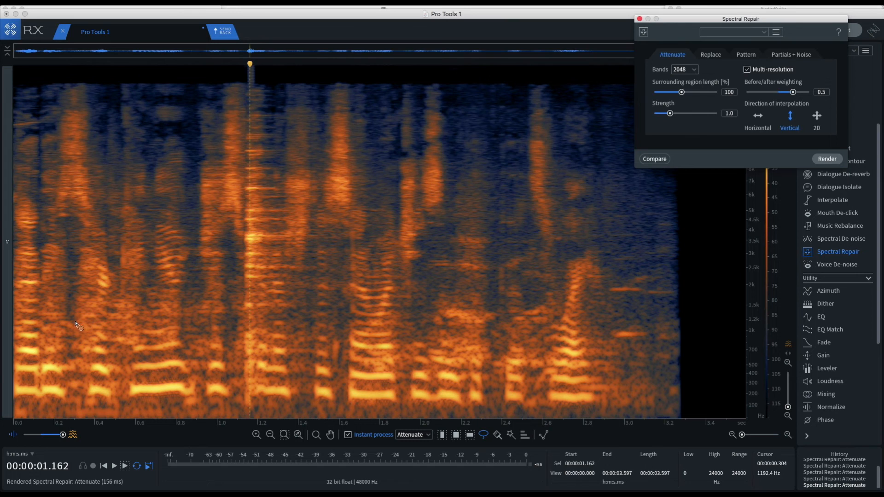
pyautogui.moveTo(75, 319)
pyautogui.mouseDown()
pyautogui.moveTo(65, 315)
pyautogui.moveTo(57, 345)
pyautogui.mouseUp()
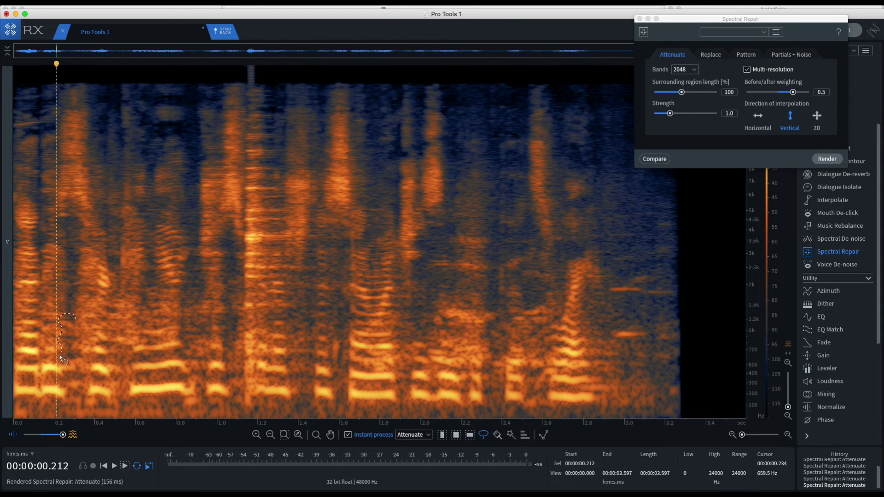
pyautogui.moveTo(68, 395)
pyautogui.mouseDown()
pyautogui.moveTo(75, 411)
pyautogui.moveTo(86, 366)
pyautogui.mouseUp()
pyautogui.moveTo(81, 336); pyautogui.dragTo(75, 318)
pyautogui.moveTo(118, 294)
pyautogui.mouseDown()
pyautogui.moveTo(105, 318)
pyautogui.moveTo(120, 390)
pyautogui.moveTo(131, 366)
pyautogui.moveTo(129, 318)
pyautogui.moveTo(118, 298)
pyautogui.mouseUp()
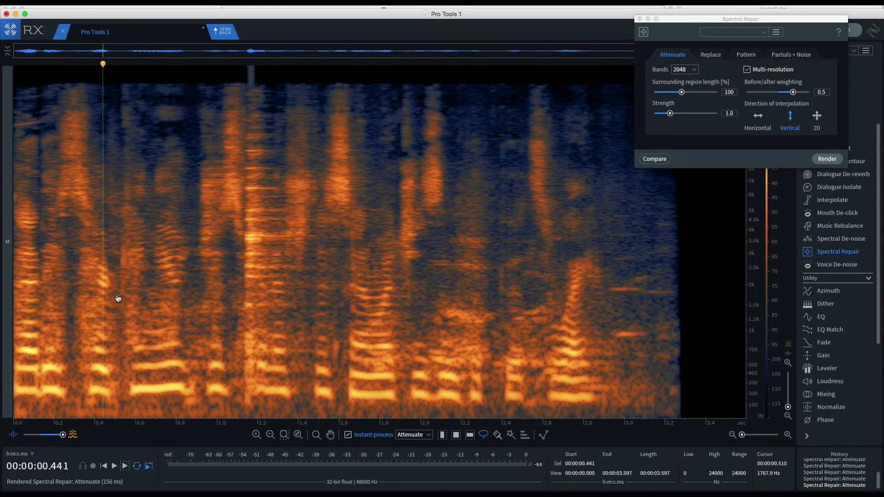
pyautogui.moveTo(118, 298); pyautogui.dragTo(116, 296)
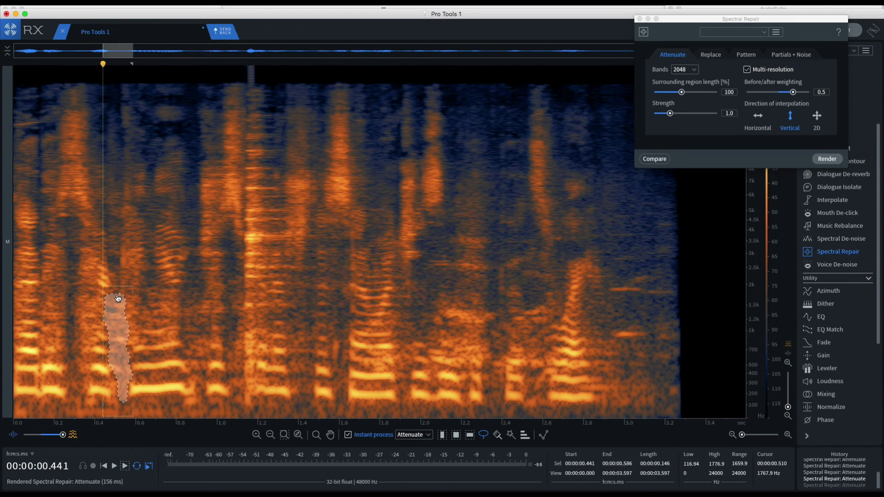
# Replace Spectral Repair with Gain and render -6 dB repeatedly on the lassoed gap at about 0.44–0.59 s, closing Gain when done
pyautogui.click(640, 19)
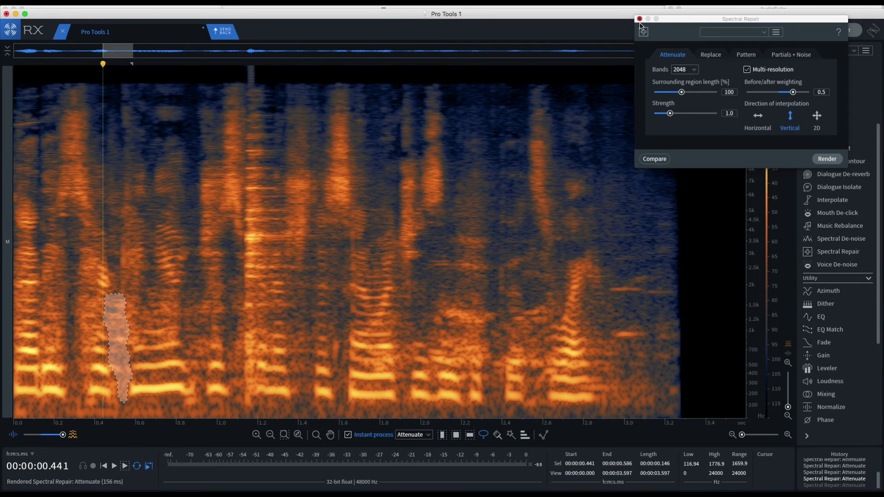
pyautogui.click(824, 357)
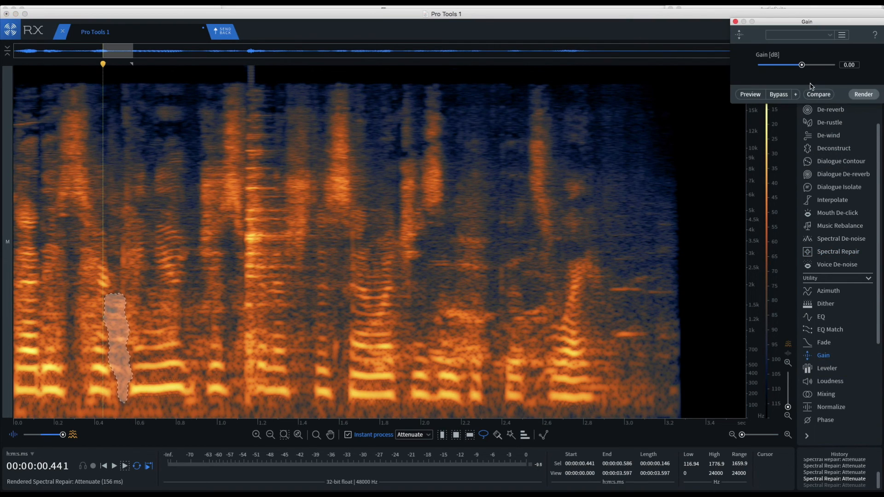
pyautogui.moveTo(803, 68); pyautogui.dragTo(792, 69)
pyautogui.click(864, 96)
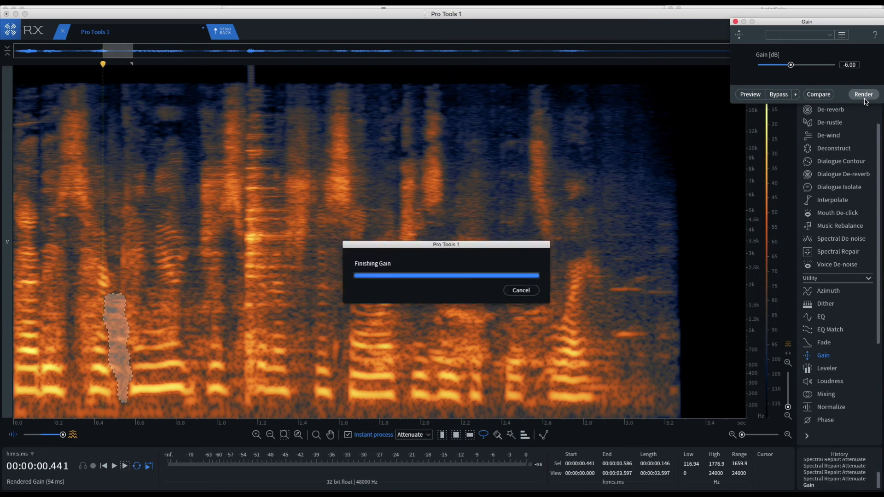
pyautogui.click(864, 96)
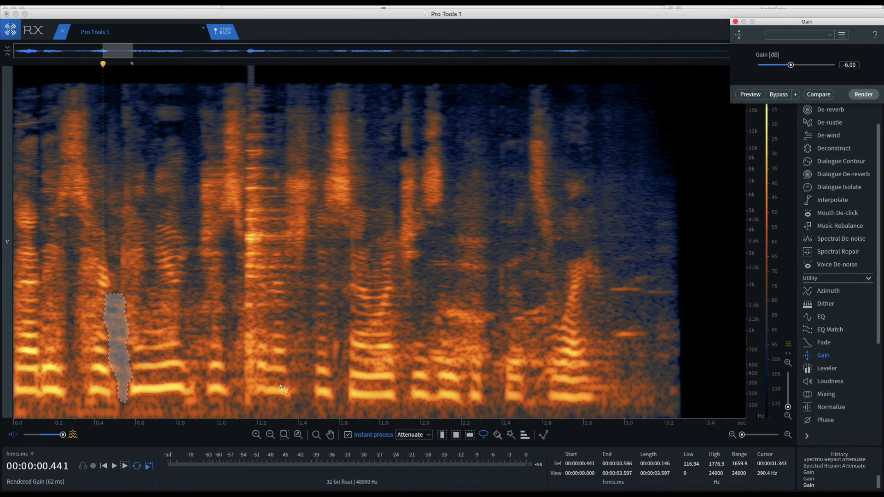
pyautogui.click(238, 377)
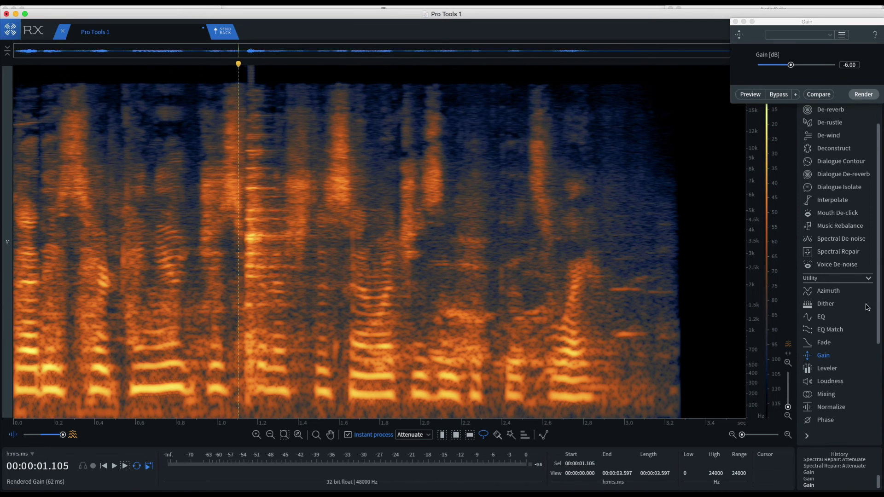
pyautogui.click(736, 21)
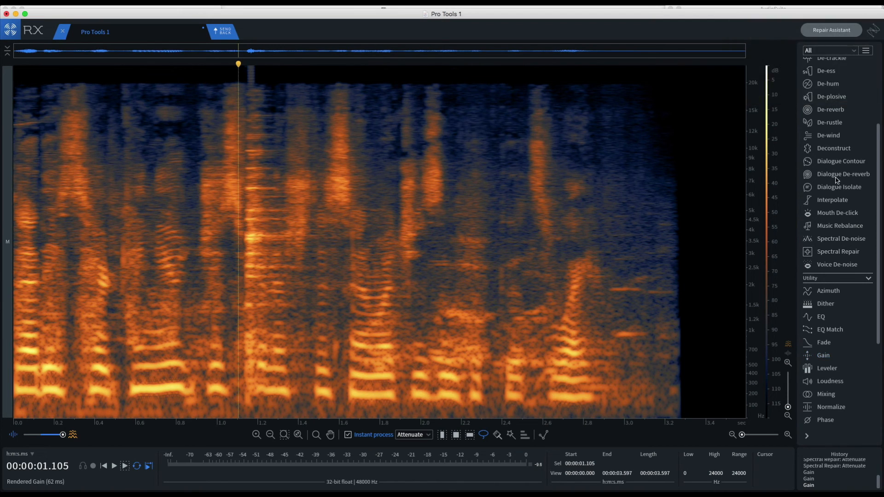
# Reopen Spectral Repair with horizontal interpolation, 128 bands and a before/after weighting of 0.0
pyautogui.click(838, 253)
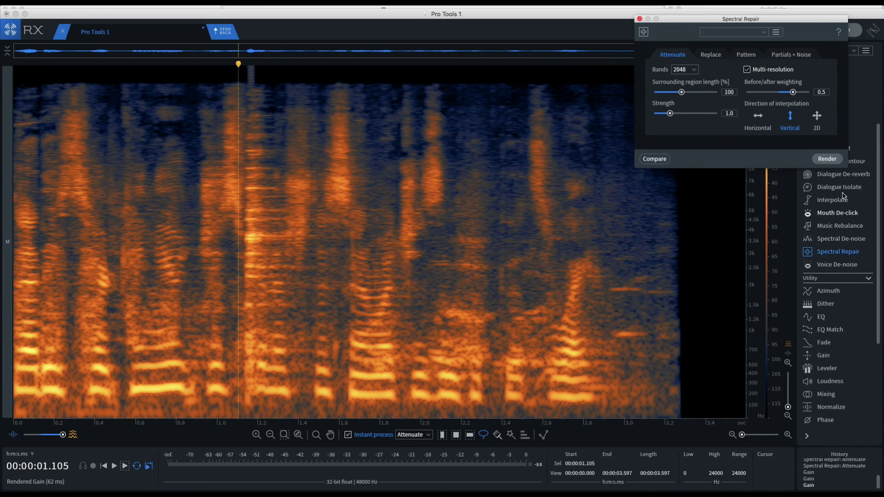
pyautogui.click(760, 115)
pyautogui.click(685, 70)
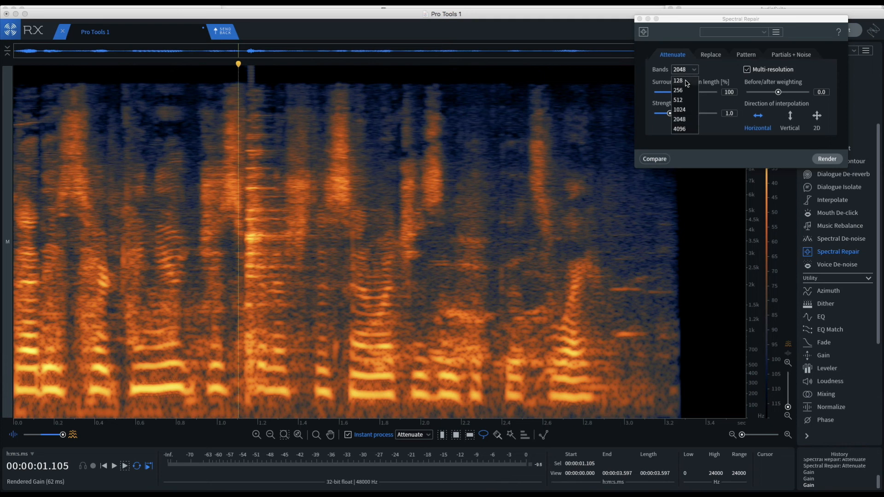
pyautogui.click(679, 81)
# Lasso and attenuate noise between the dialogue harmonics from about 1.7 s, close Spectral Repair and return to the Pro Tools session
pyautogui.click(408, 413)
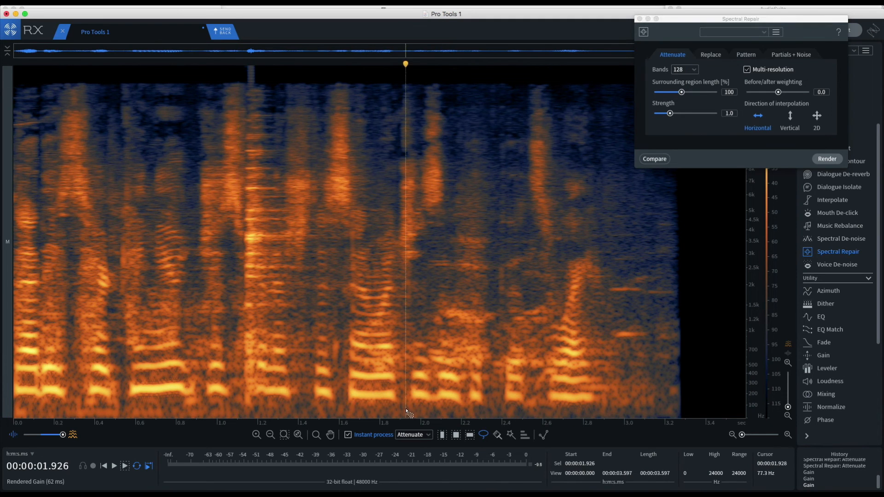
pyautogui.scroll(3, 409, 405)
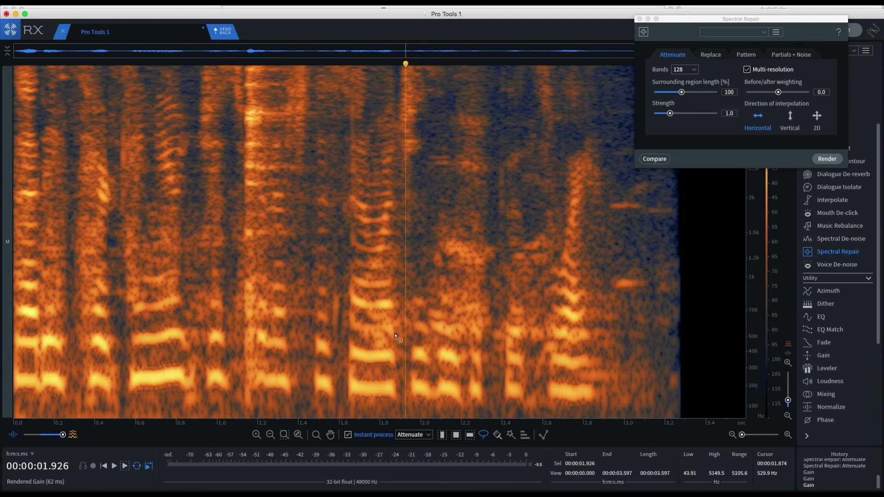
pyautogui.moveTo(397, 329)
pyautogui.mouseDown()
pyautogui.moveTo(367, 335)
pyautogui.moveTo(372, 346)
pyautogui.moveTo(395, 348)
pyautogui.moveTo(402, 330)
pyautogui.moveTo(389, 320)
pyautogui.moveTo(402, 318)
pyautogui.mouseUp()
pyautogui.moveTo(486, 314); pyautogui.dragTo(490, 325)
pyautogui.moveTo(486, 277)
pyautogui.mouseDown()
pyautogui.moveTo(465, 282)
pyautogui.moveTo(484, 284)
pyautogui.mouseUp()
pyautogui.moveTo(407, 265)
pyautogui.mouseDown()
pyautogui.moveTo(367, 273)
pyautogui.moveTo(400, 278)
pyautogui.mouseUp()
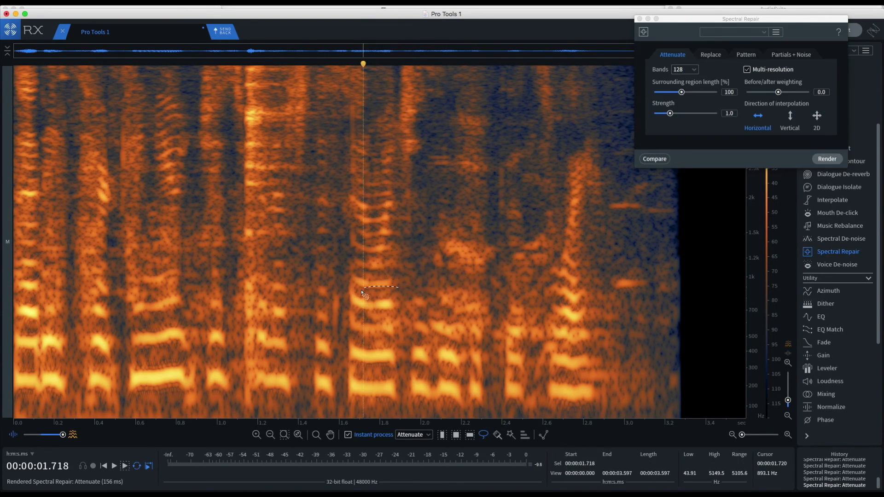
pyautogui.click(640, 19)
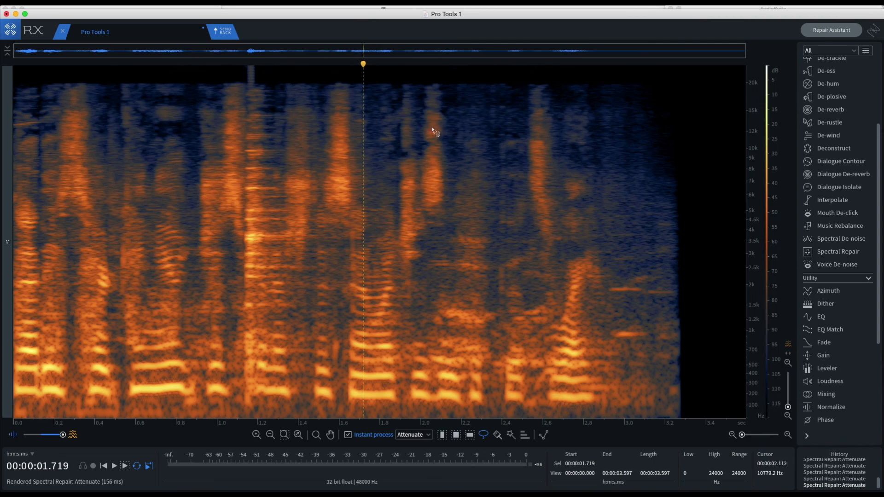
pyautogui.hotkey('ctrl', 'e')
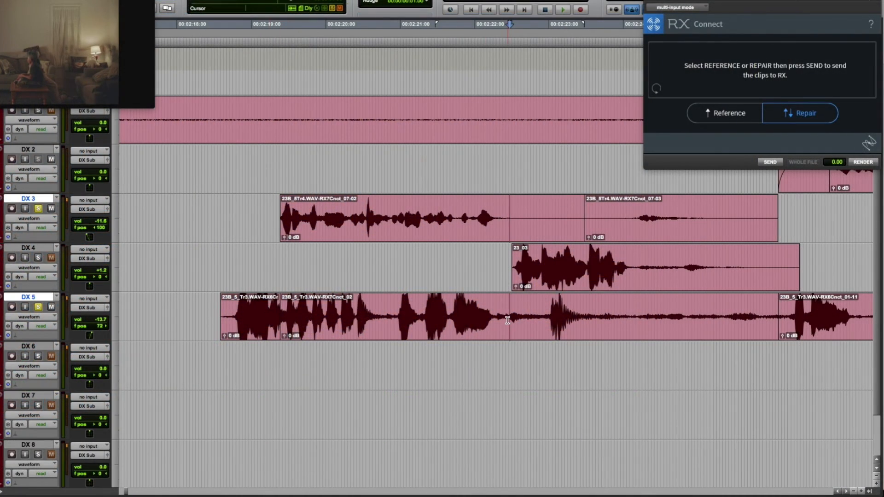
# Select the opening dialogue clips on DX 5 together with the matching clip on DX 3 and audition them together
pyautogui.doubleClick(269, 309)
pyautogui.keyDown('shift'); pyautogui.doubleClick(307, 308); pyautogui.keyUp('shift')
pyautogui.keyDown('shift'); pyautogui.click(356, 220); pyautogui.keyUp('shift')
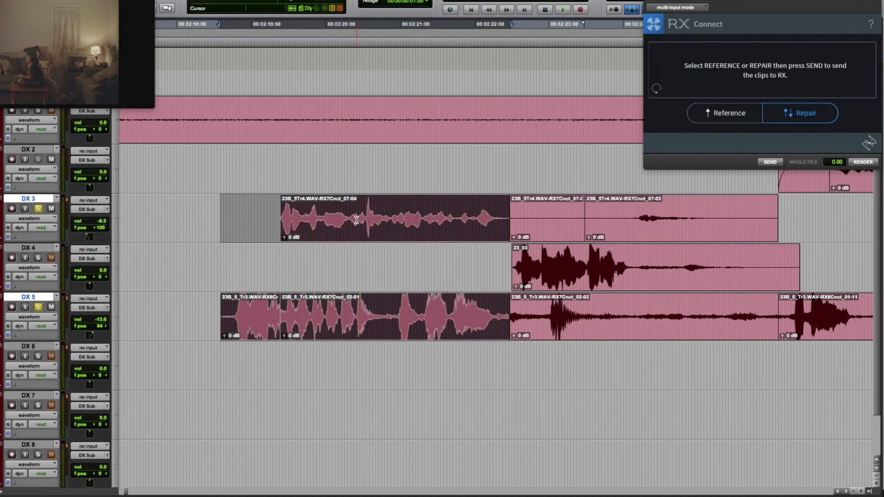
pyautogui.press('space')
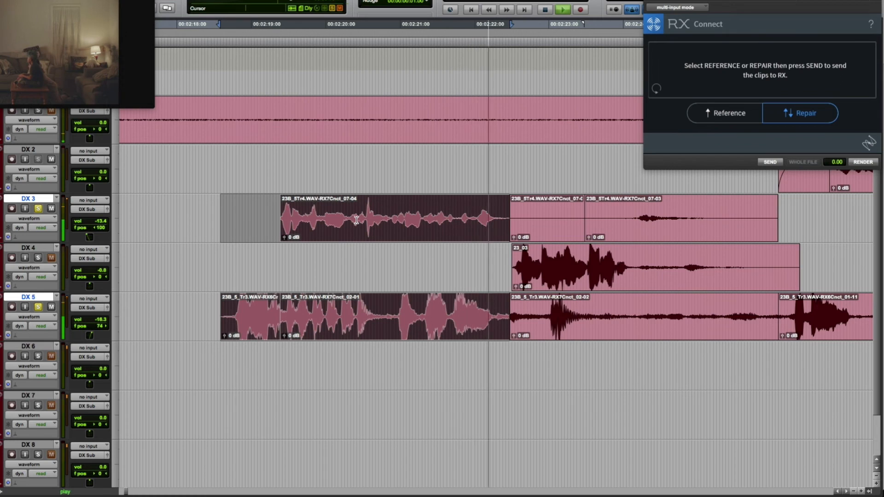
pyautogui.press('space')
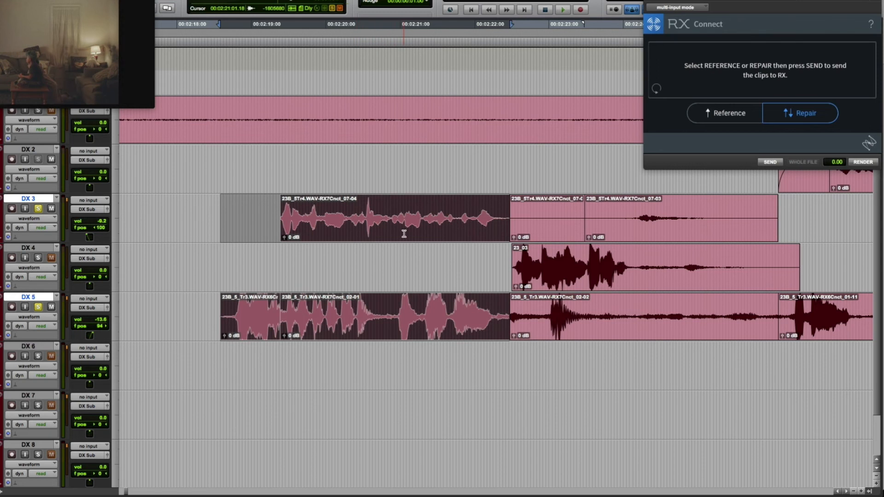
# Select the long background clip on DX 1 and play the full dialogue mix against picture, monitoring Insight 2's Sound Field on Stereo Mix
pyautogui.press('r')
pyautogui.press('r')
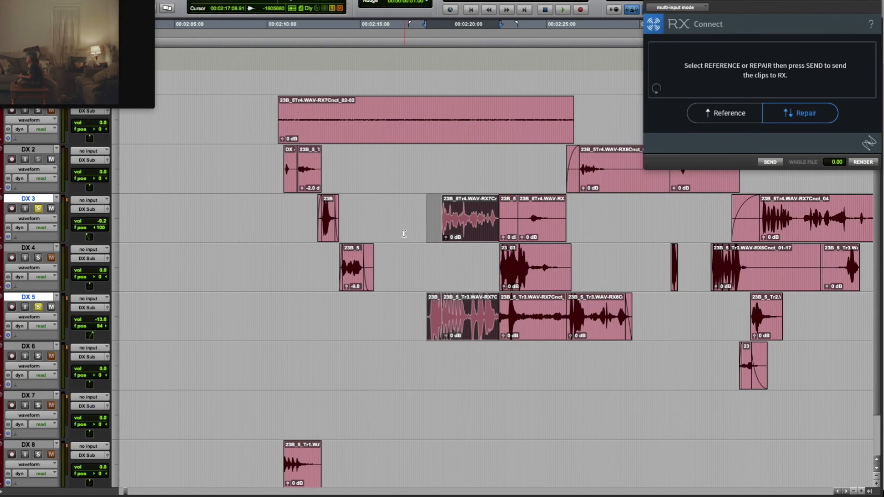
pyautogui.press('r')
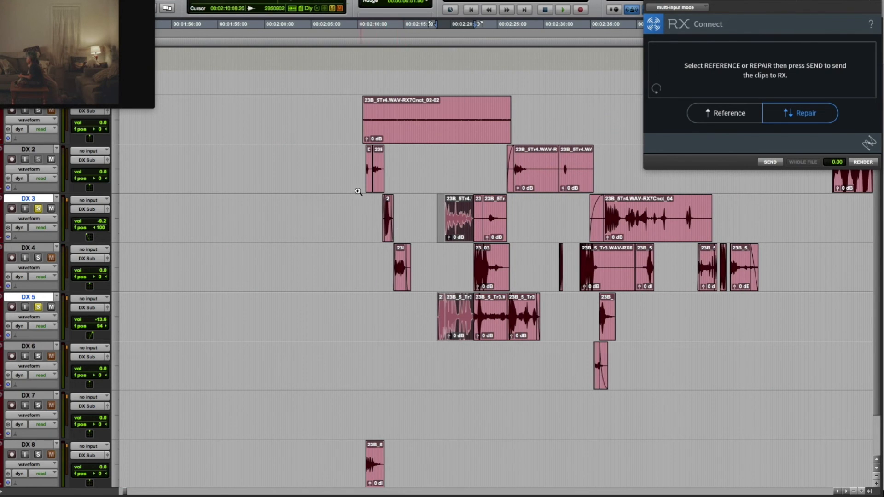
pyautogui.moveTo(350, 96); pyautogui.dragTo(772, 166)
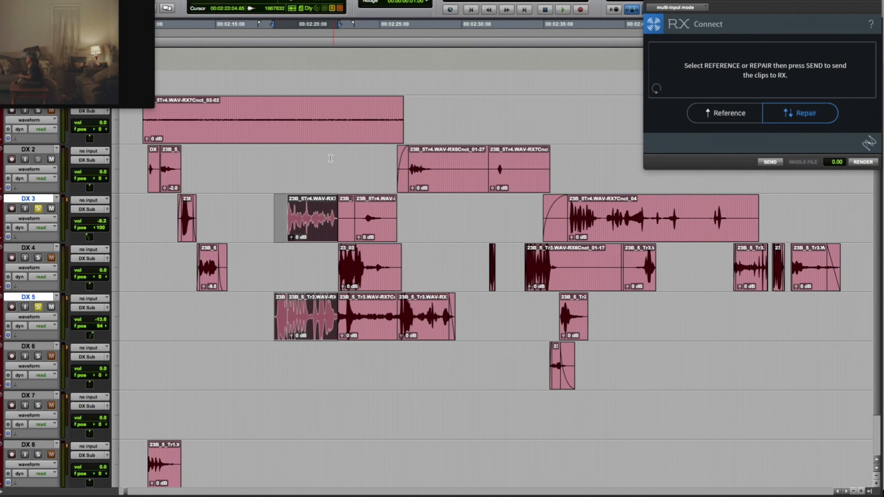
pyautogui.doubleClick(308, 126)
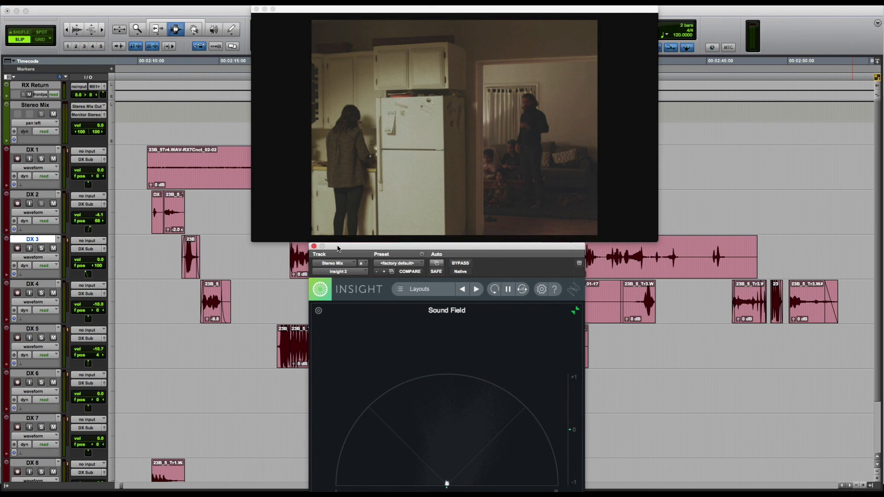
pyautogui.press('space')
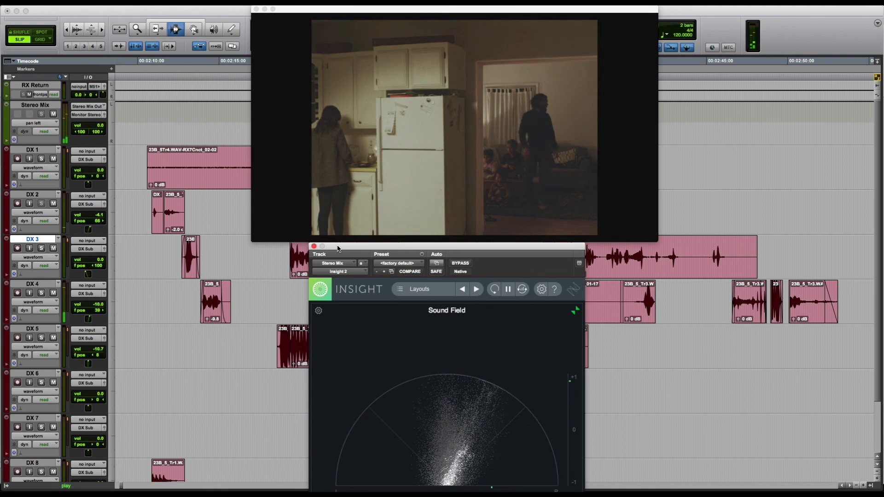